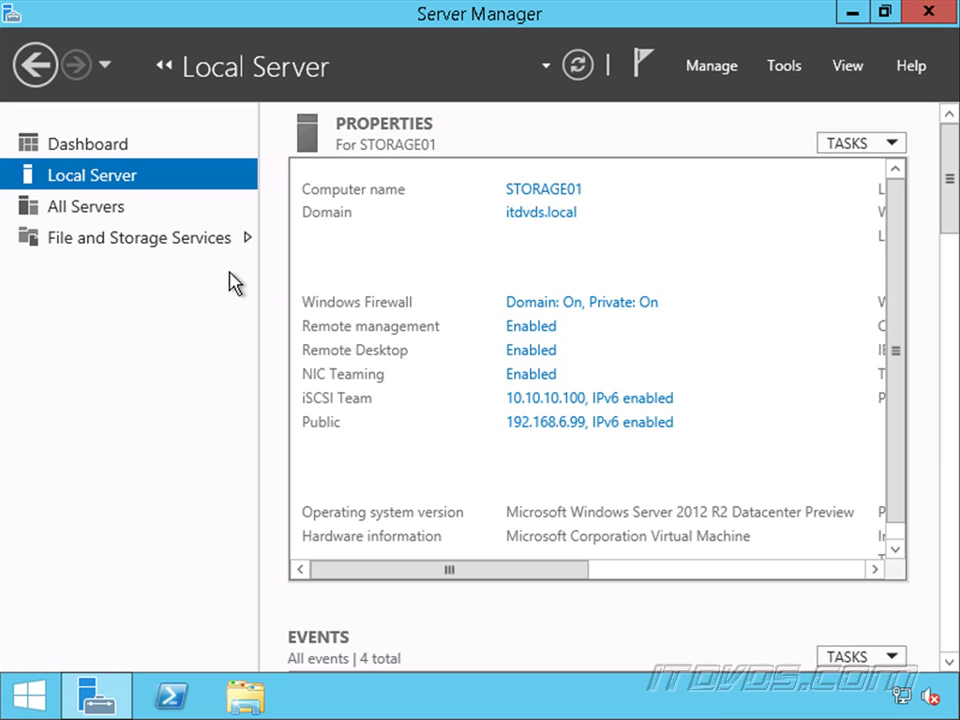
Start the New iSCSI Virtual Disk wizard from File and Storage Services > iSCSI, maximized.
click(127, 250)
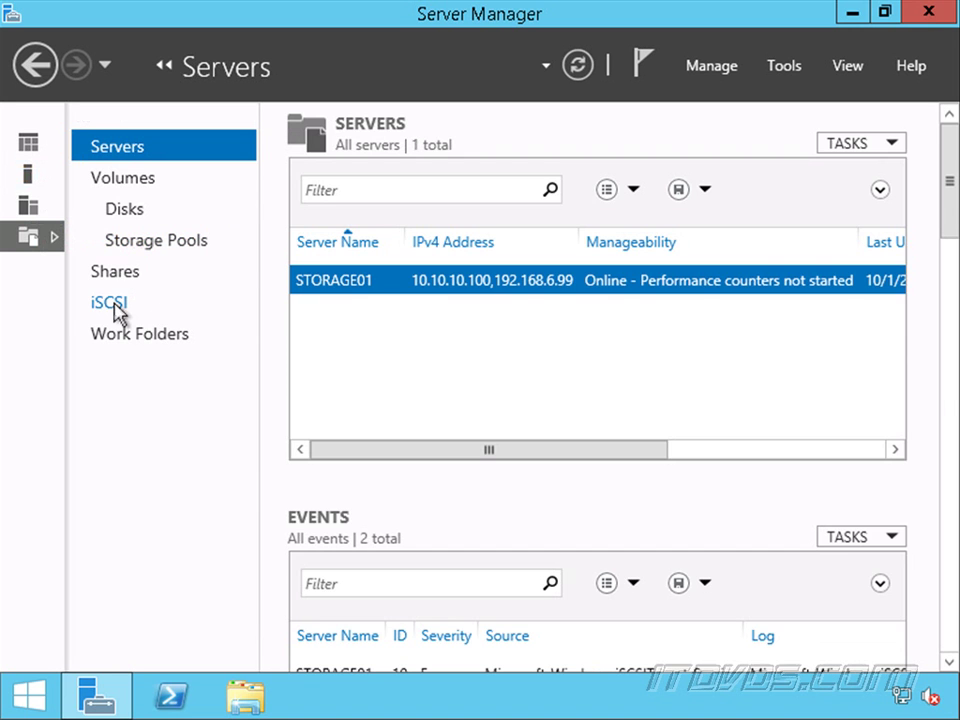
click(117, 310)
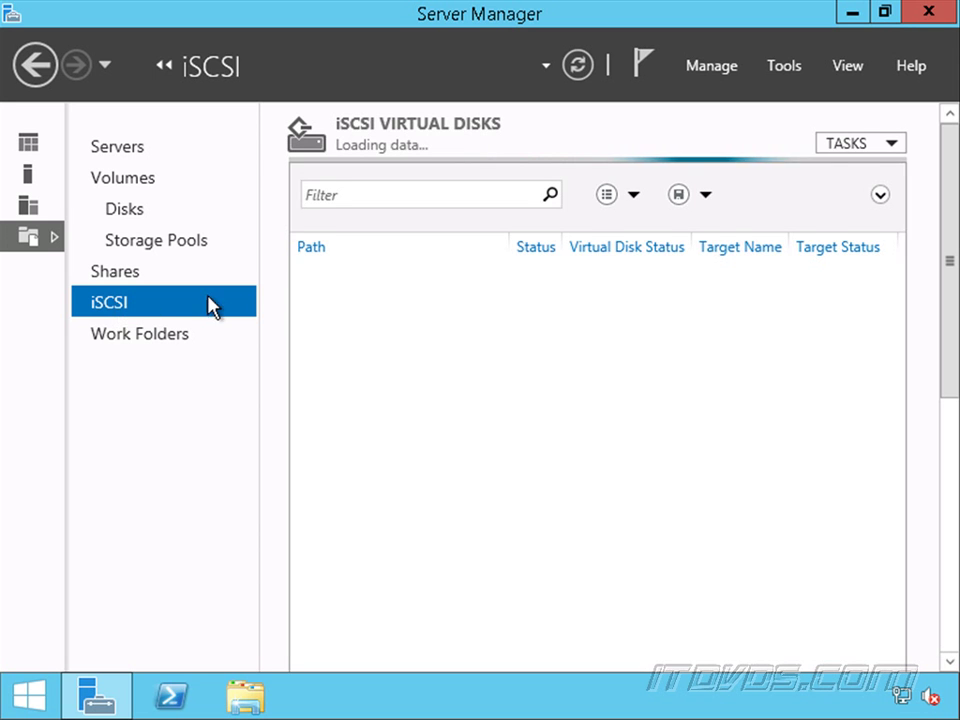
click(884, 146)
click(805, 172)
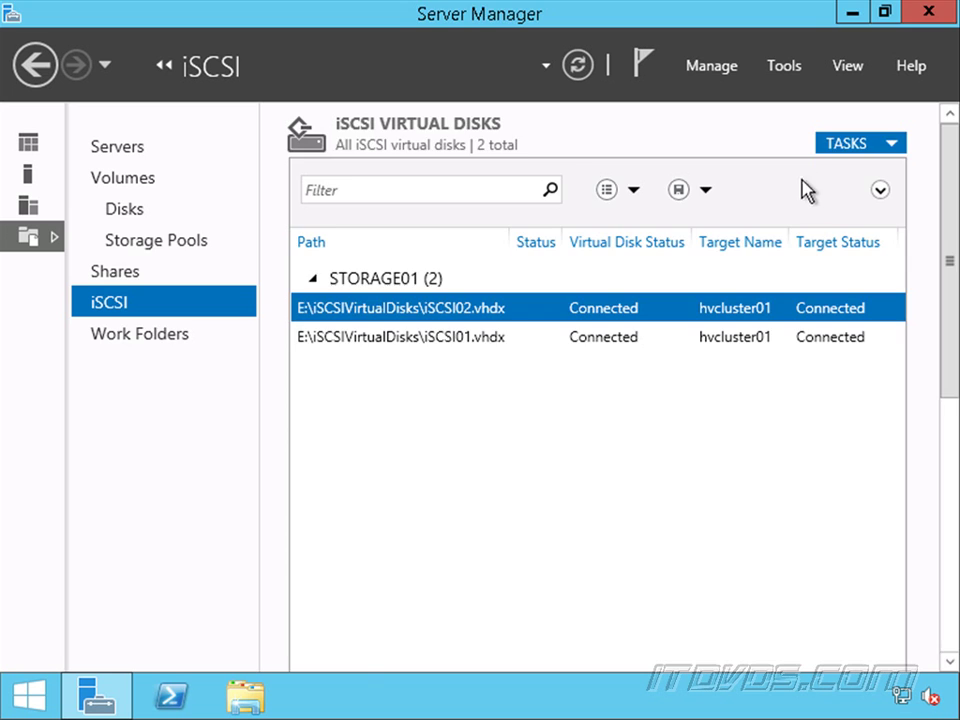
double_click(640, 150)
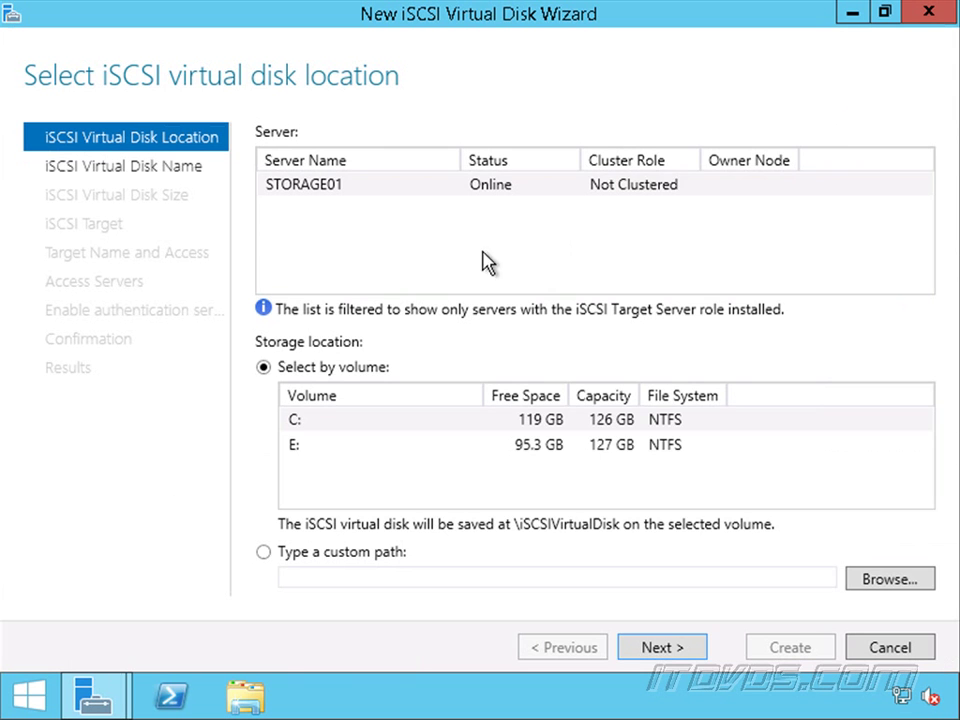
Store the new virtual disk on volume E: of STORAGE01 and name it iSCSI03.
click(308, 448)
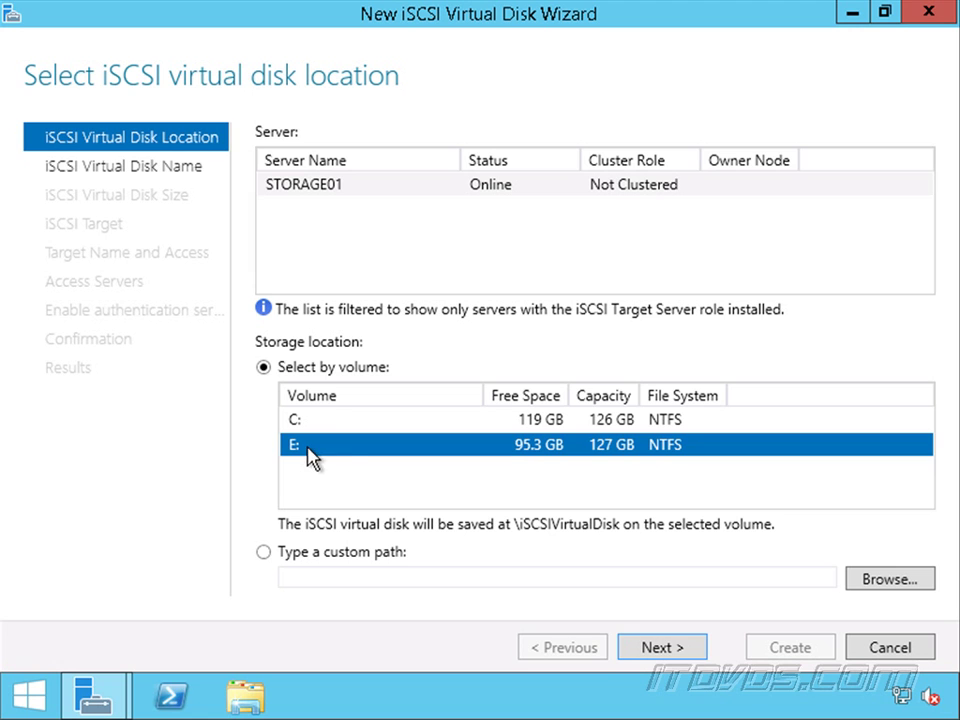
click(669, 650)
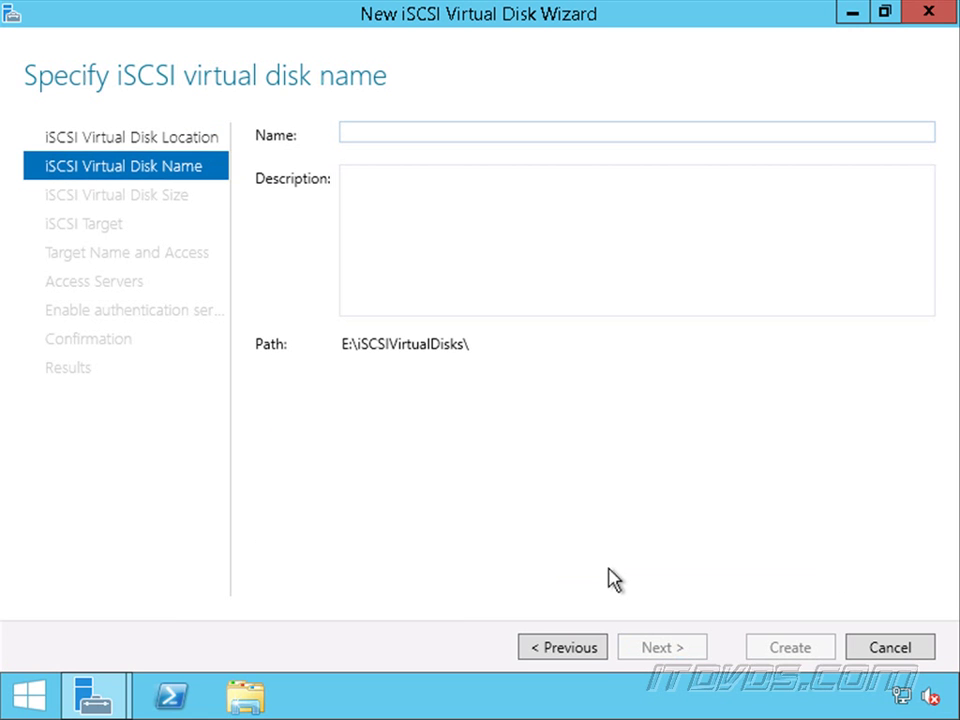
text(iSC)
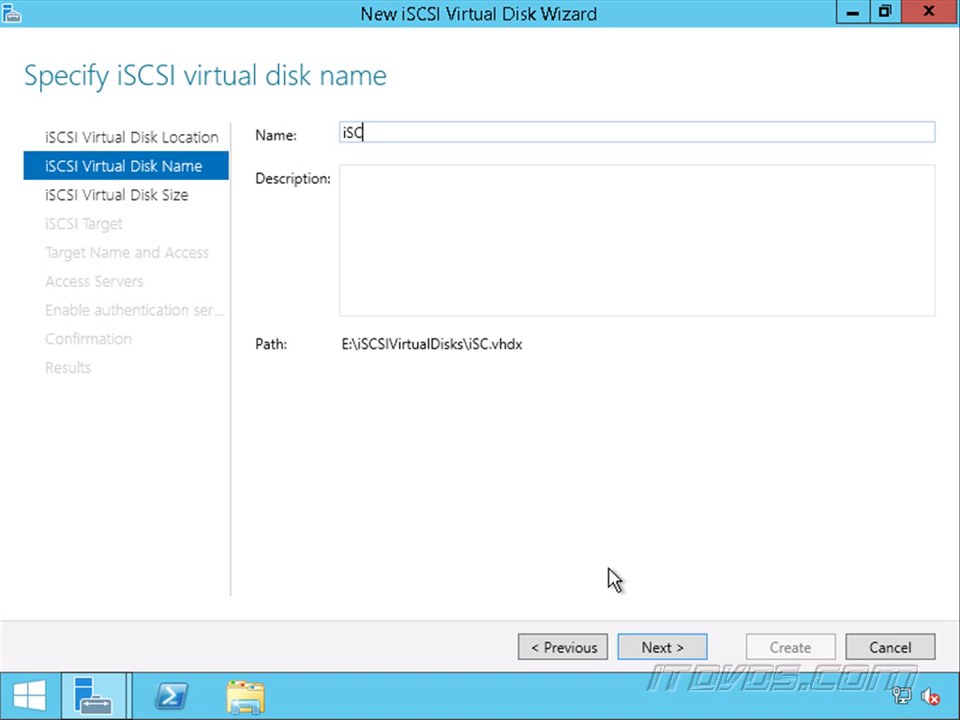
text(SI03)
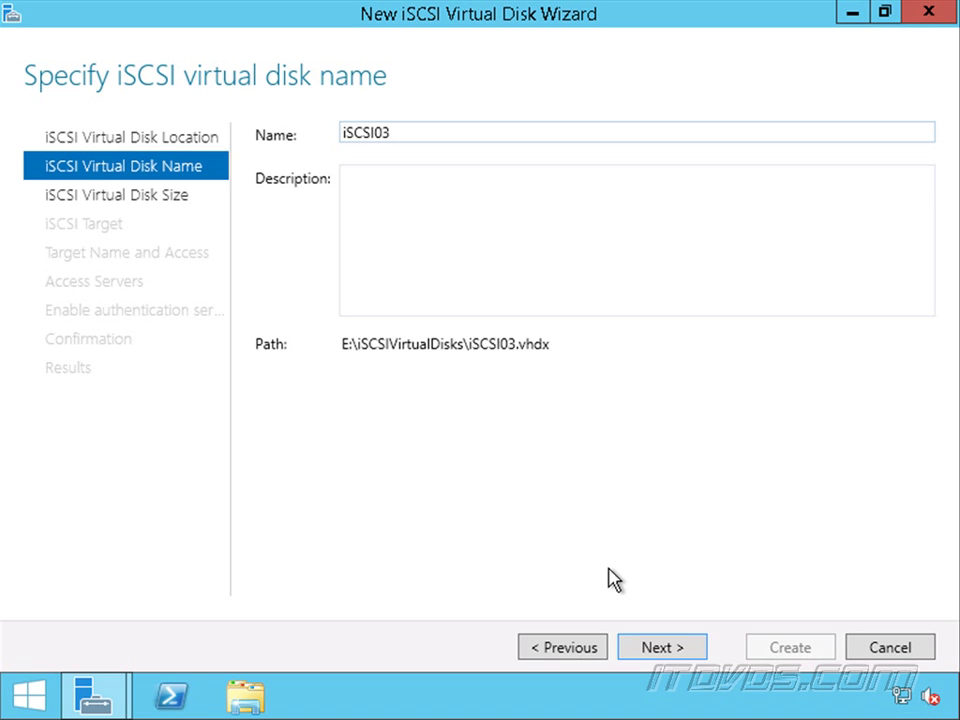
click(662, 650)
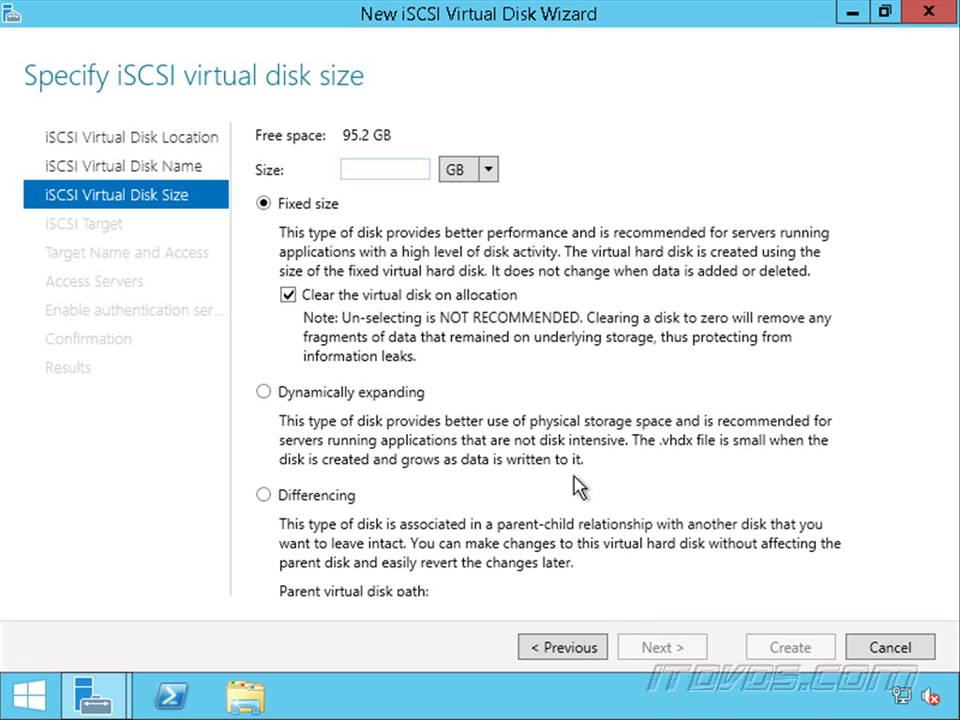
Make iSCSI03 60 GB, dynamically expanding, assigned to the existing target hvcluster01.
text(60)
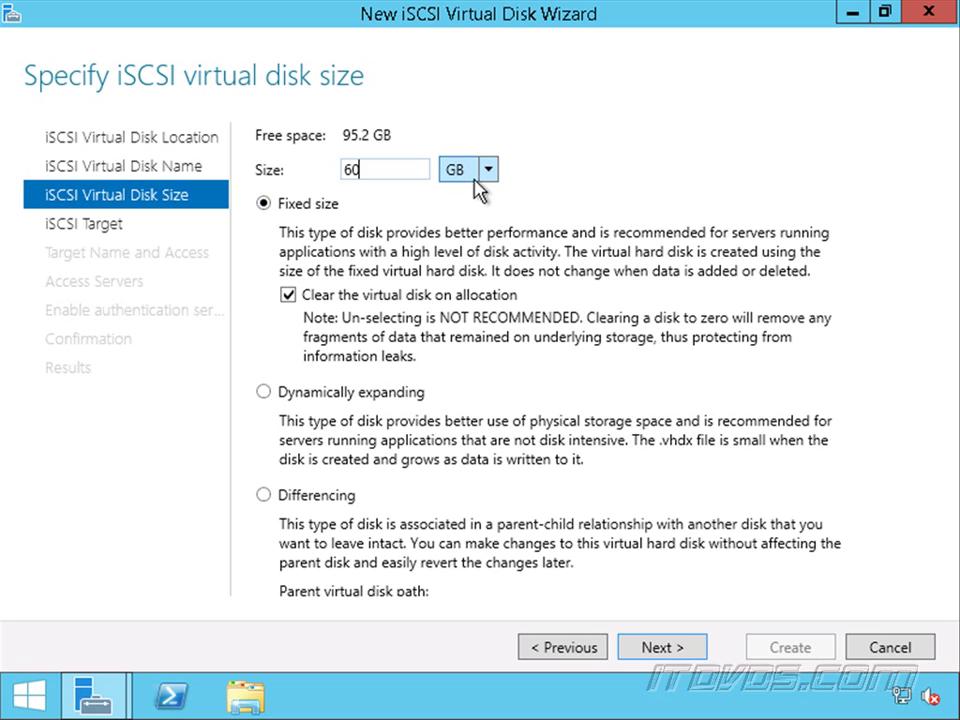
click(264, 393)
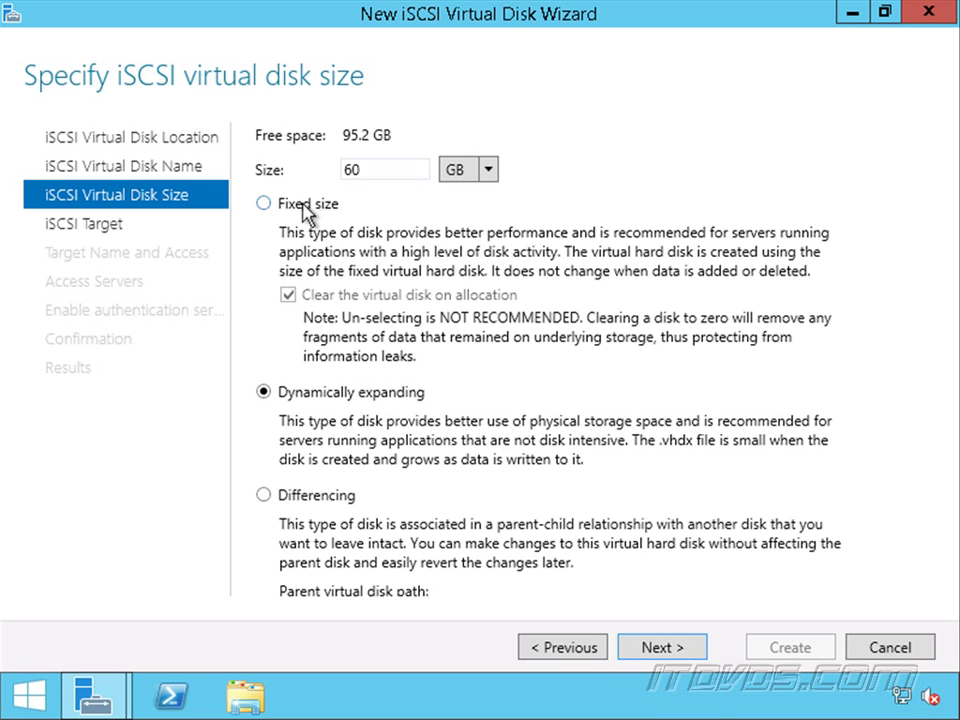
click(664, 650)
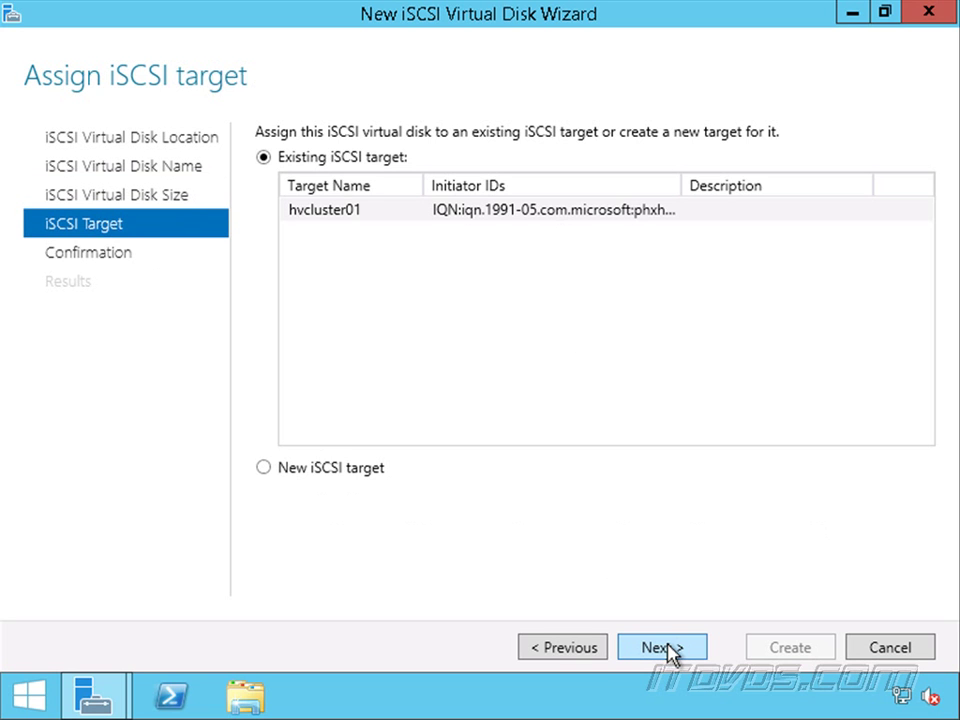
click(342, 212)
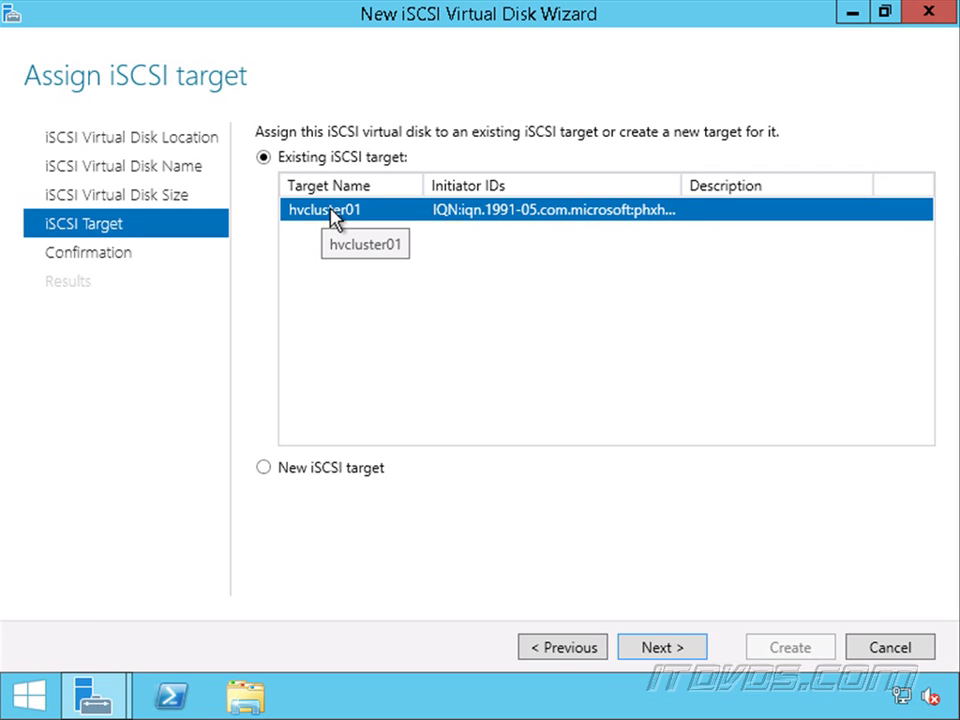
double_click(680, 189)
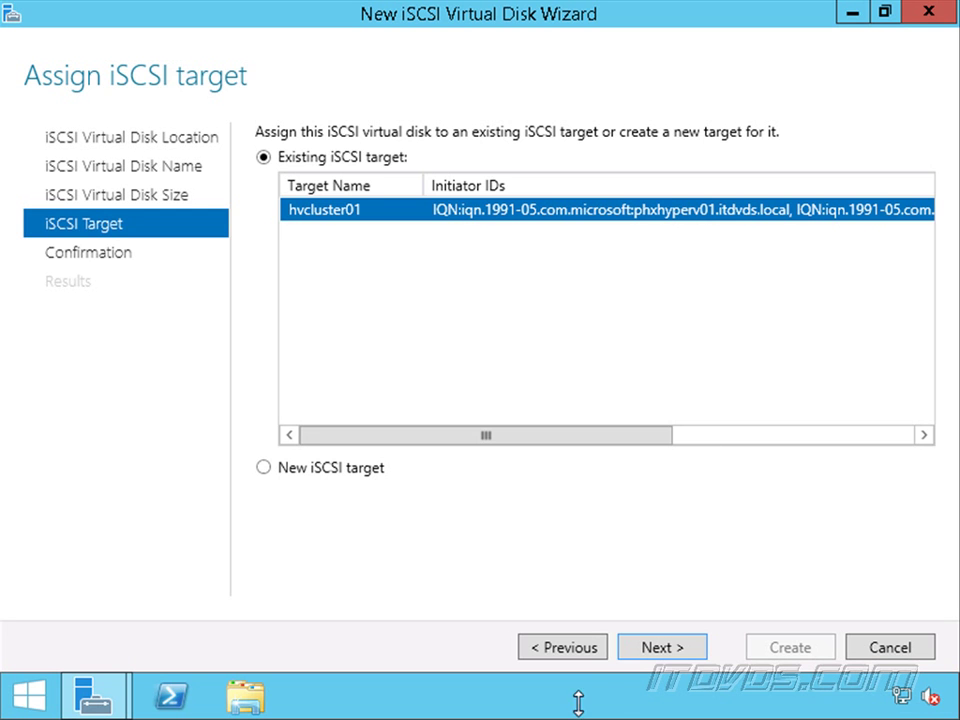
click(672, 655)
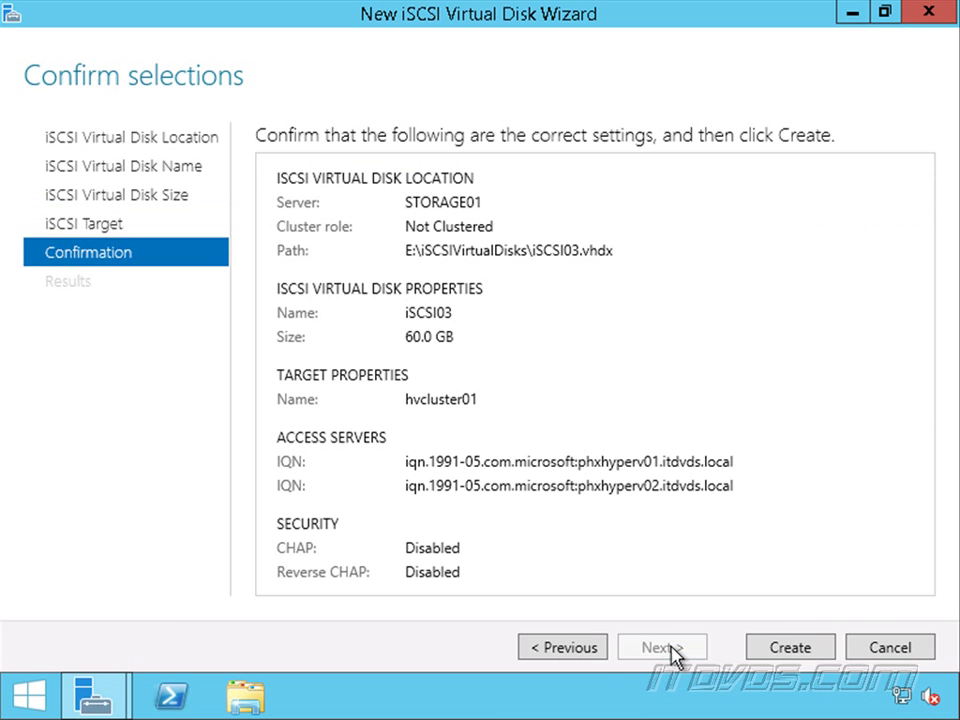
Create the iSCSI03 disk, then auto-configure iSCSI volumes and devices on PHXHYPERV01.
click(802, 648)
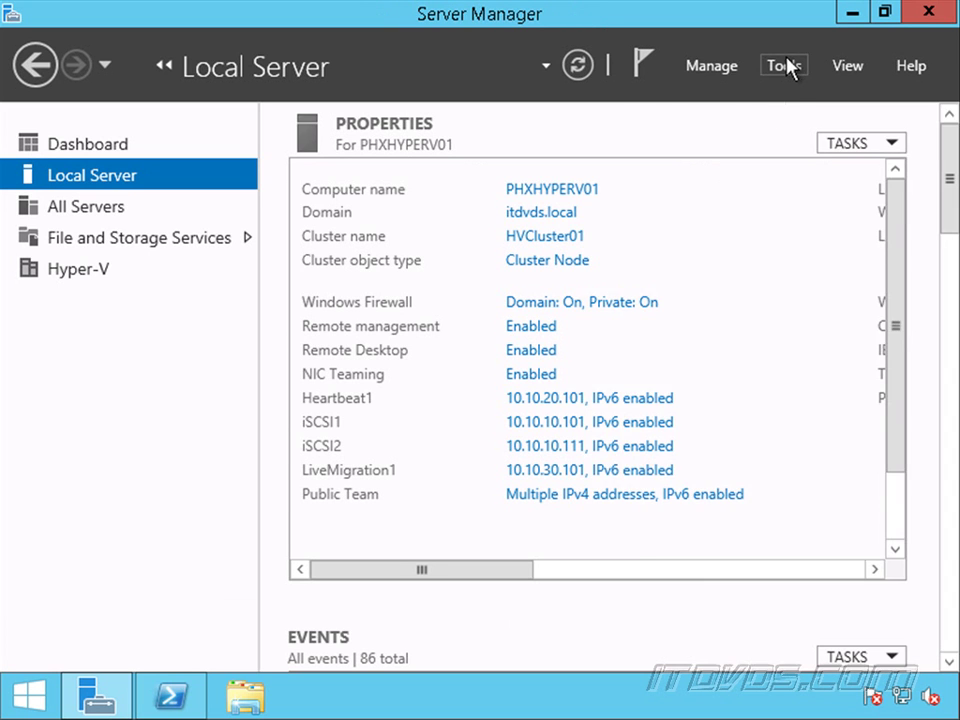
click(784, 66)
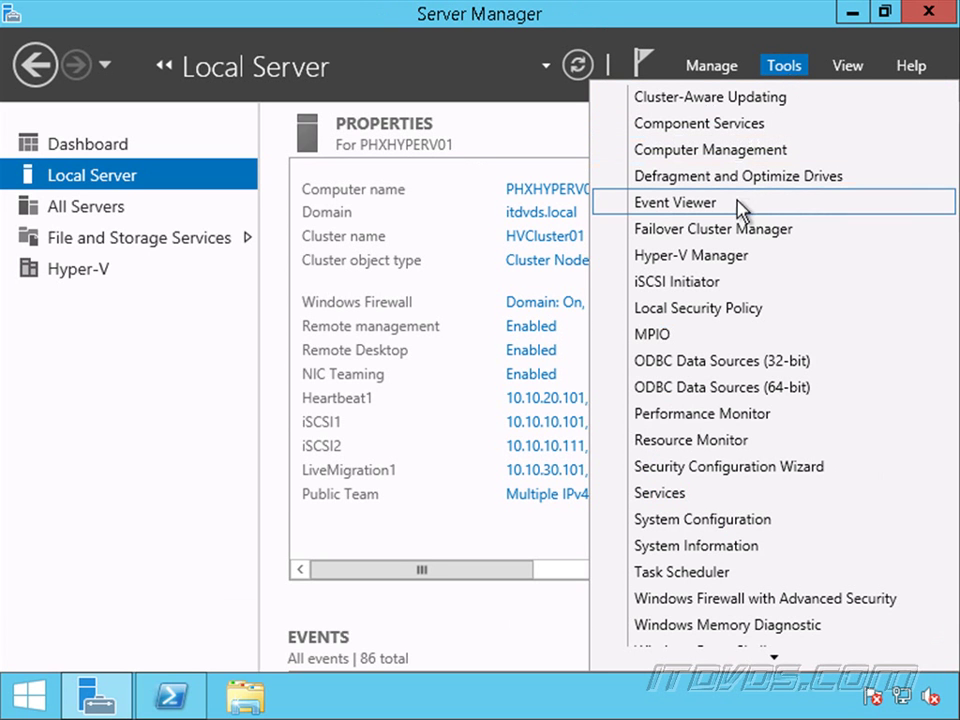
click(665, 282)
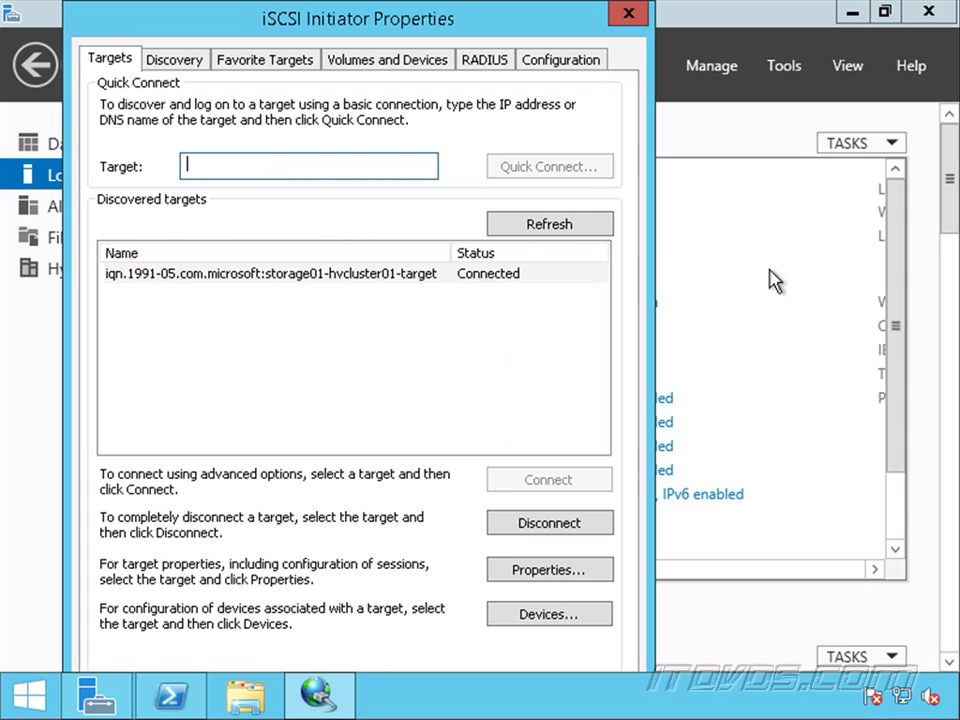
click(386, 62)
click(560, 447)
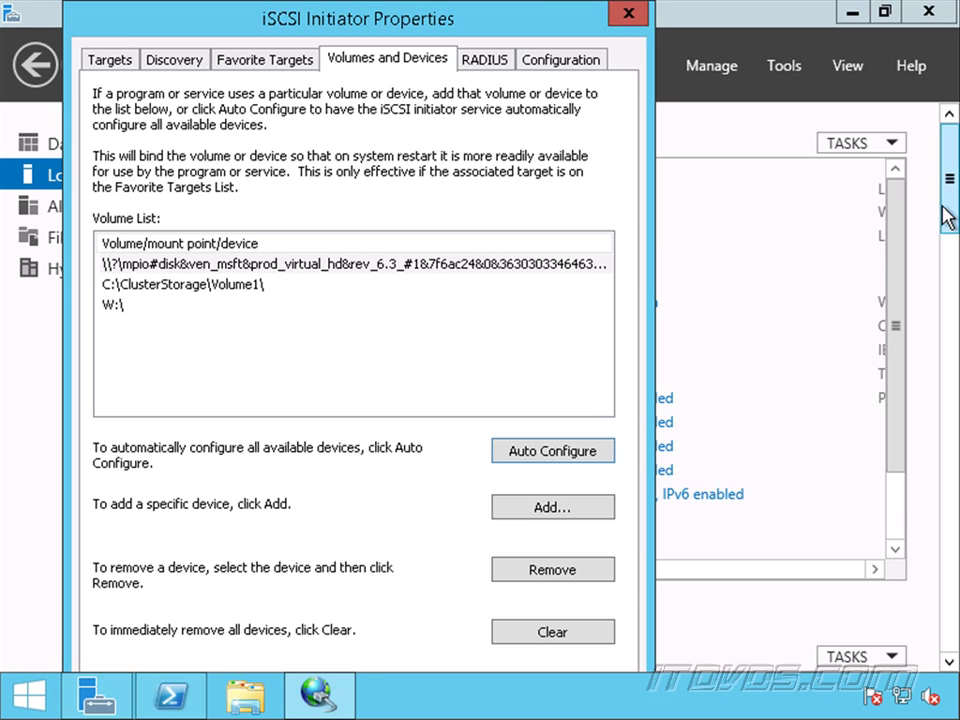
Open Disk Management from the Win+X menu, maximized, and scroll to the disk list.
click(949, 242)
scroll(950, 250, down, 3)
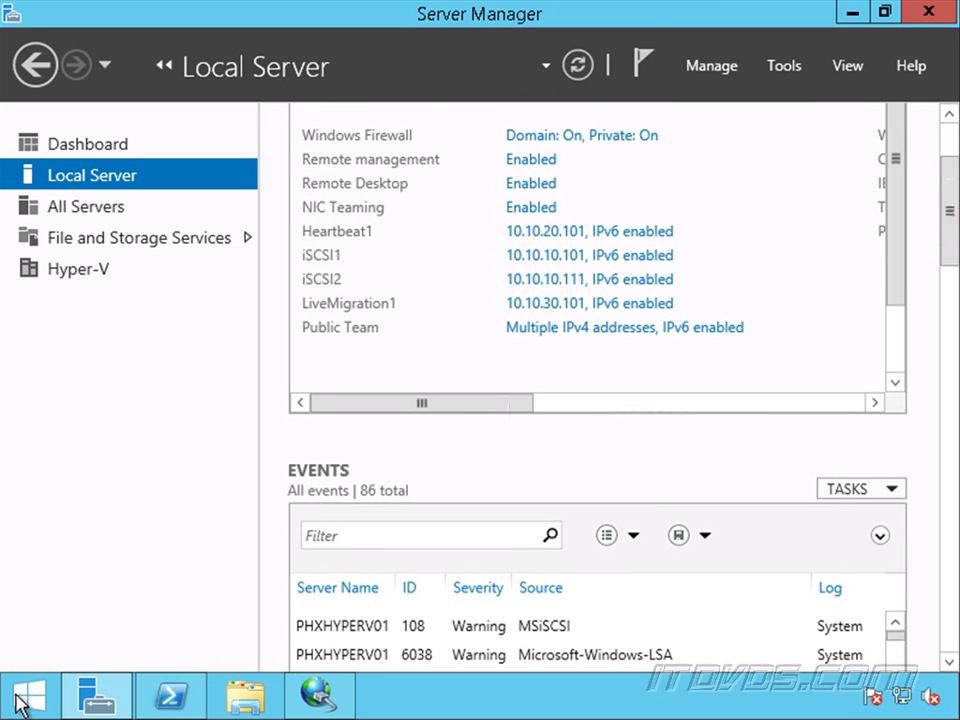
right_click(36, 694)
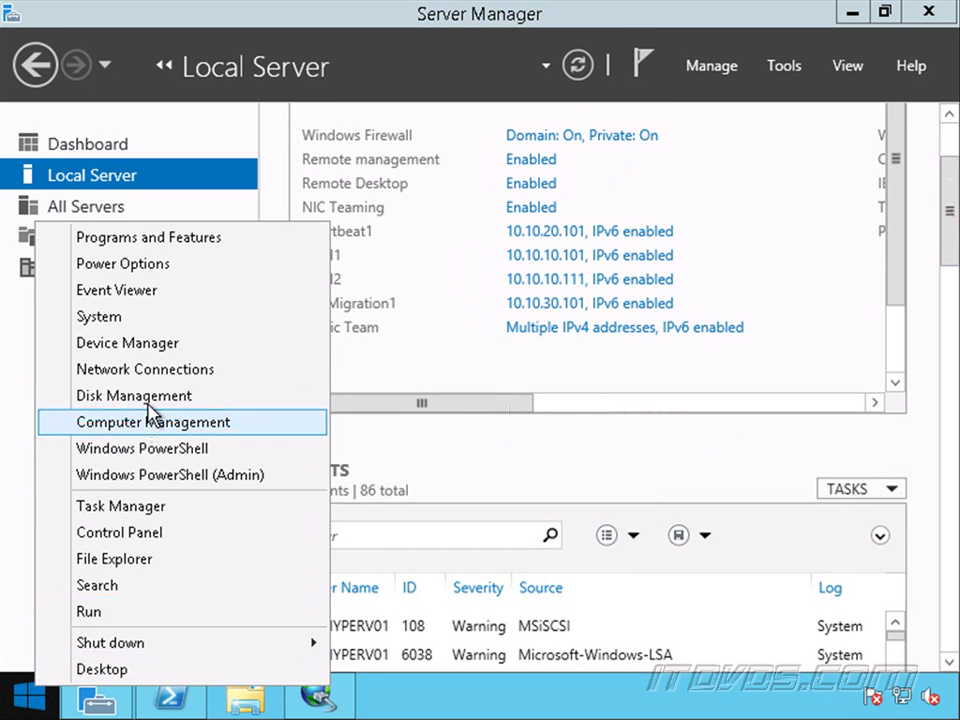
click(150, 396)
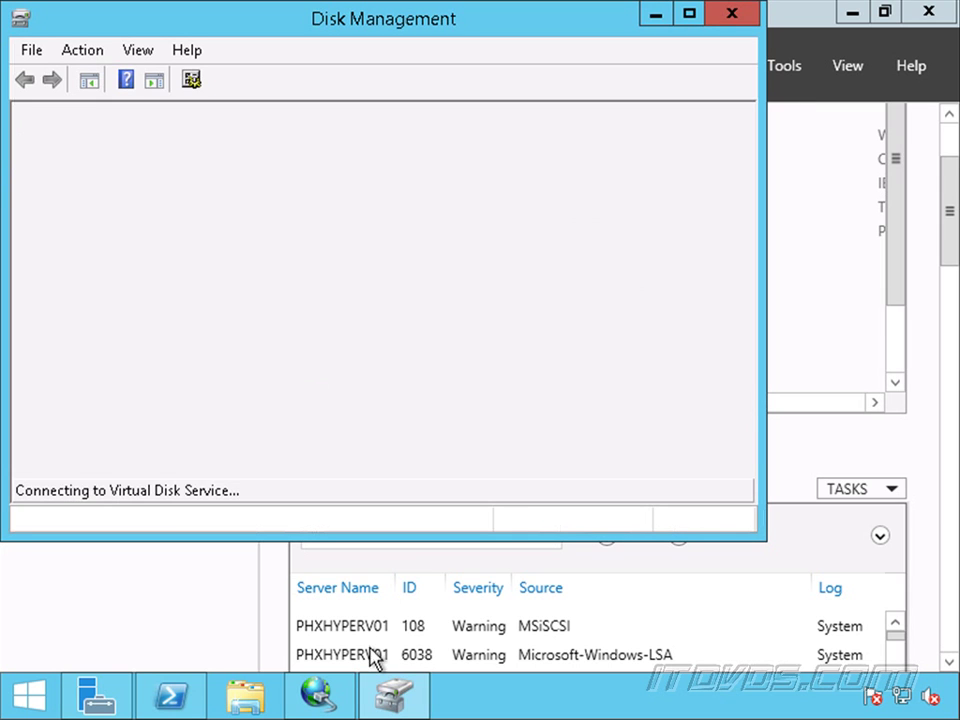
click(689, 22)
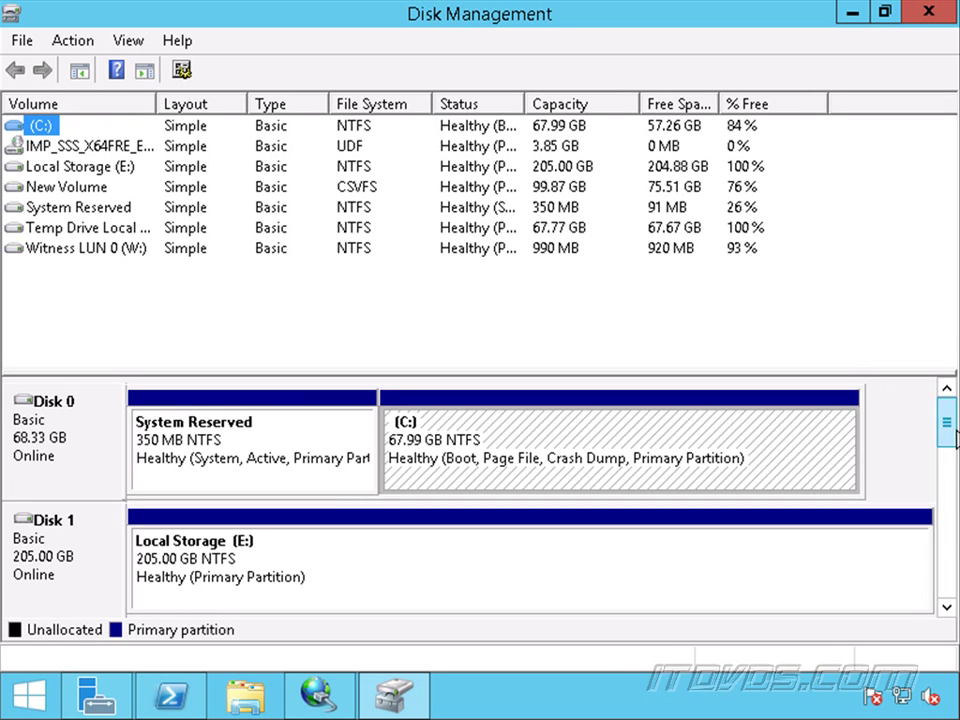
drag(955, 437, 955, 527)
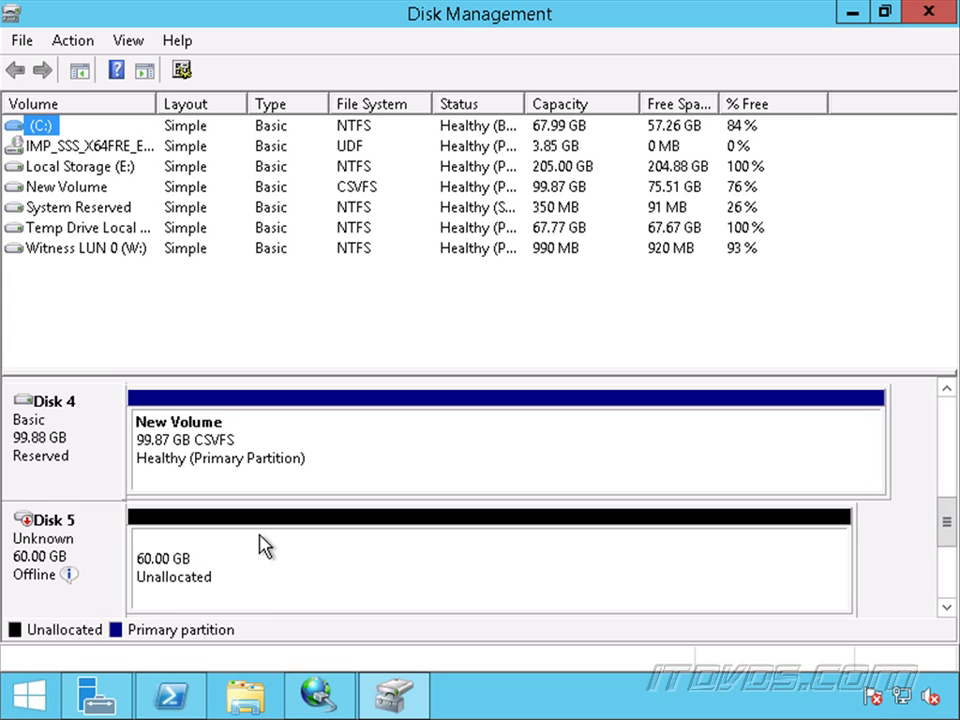
Bring the 60 GB Disk 5 online and initialize it as GPT.
right_click(94, 542)
click(133, 549)
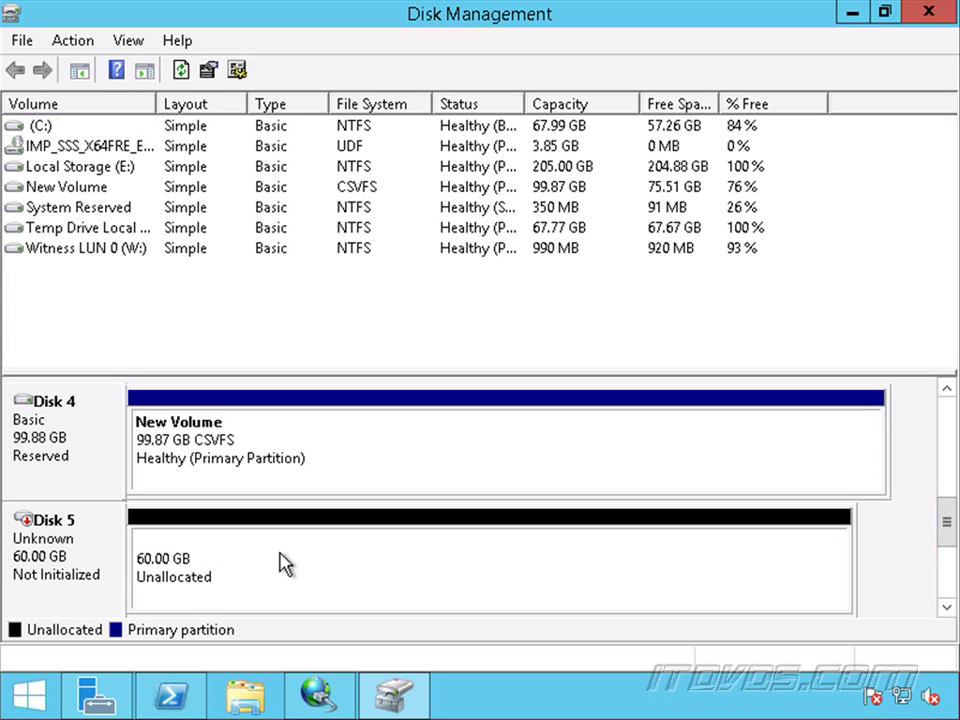
right_click(95, 538)
click(148, 553)
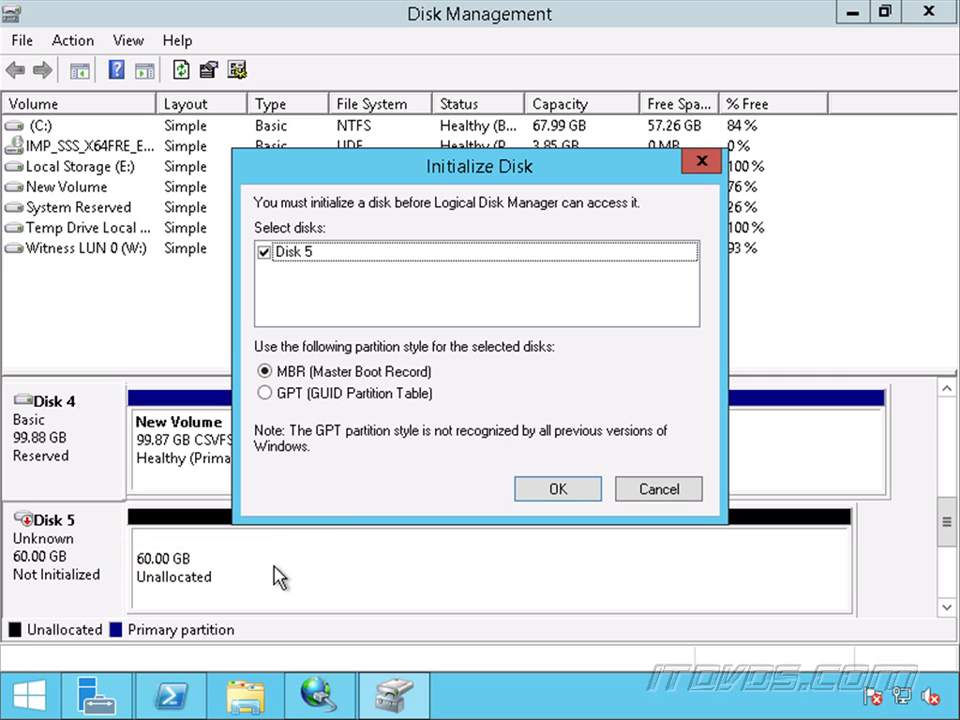
click(272, 393)
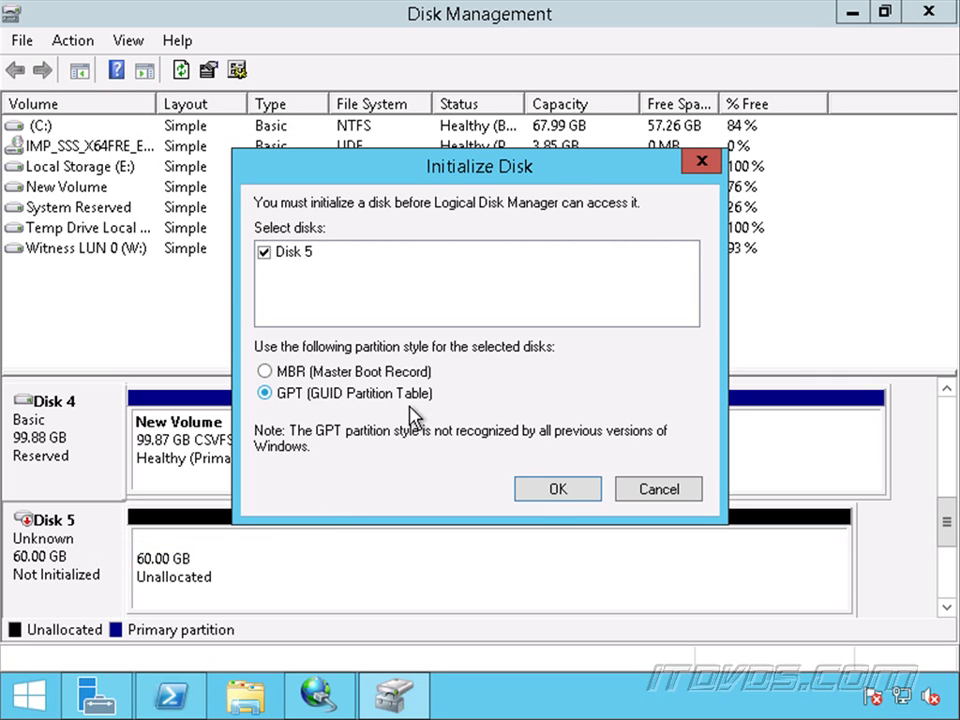
click(556, 493)
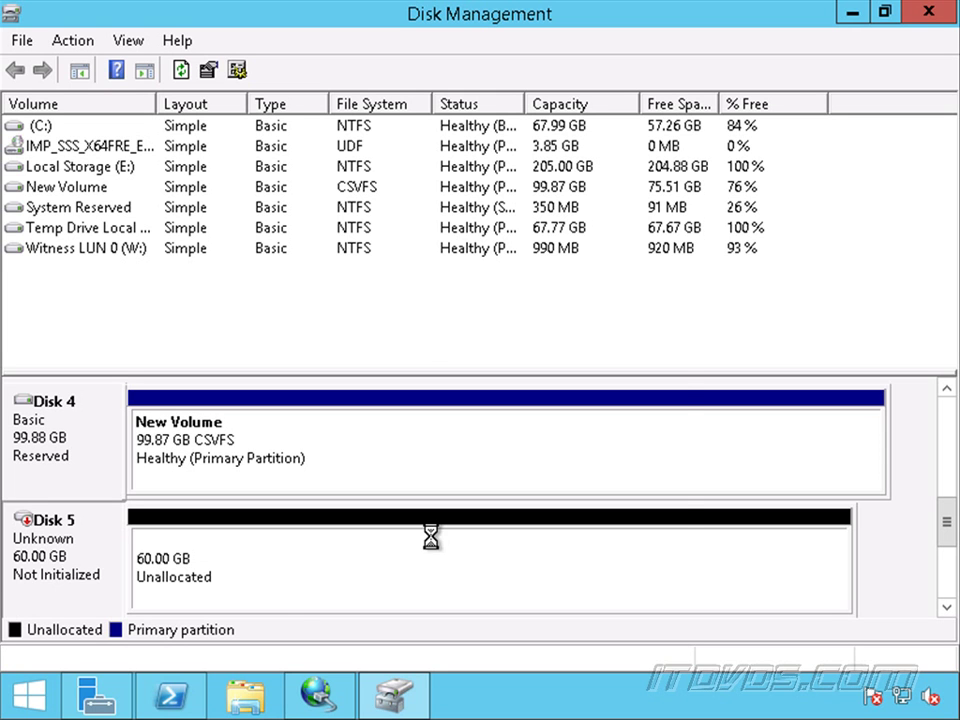
Create a simple volume on Disk 5 using the full 61310 MB with drive letter F.
right_click(437, 548)
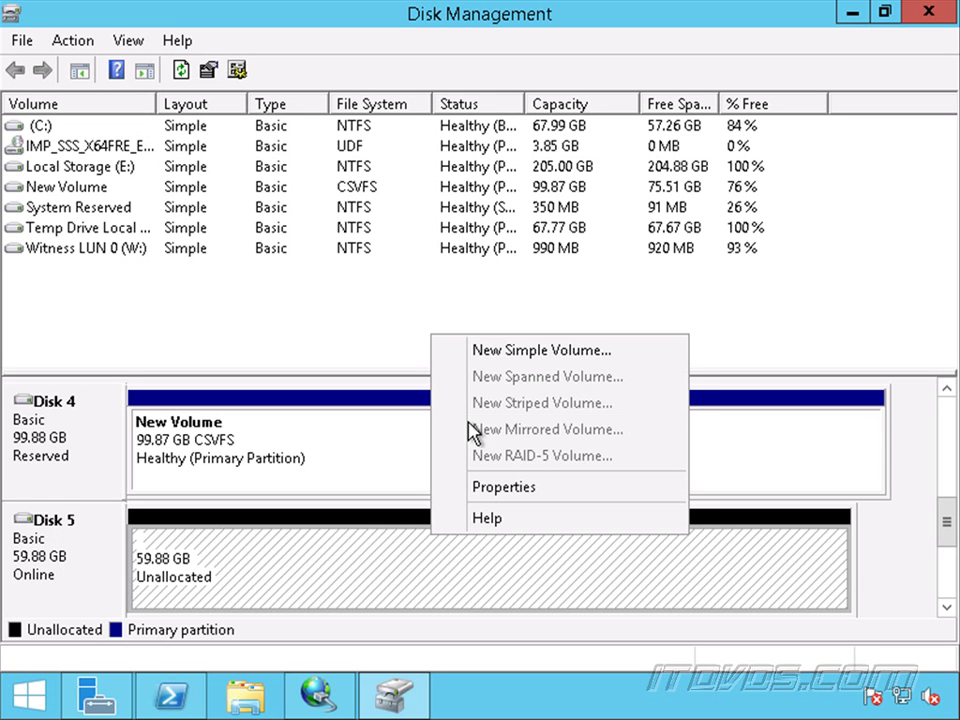
click(512, 361)
click(486, 561)
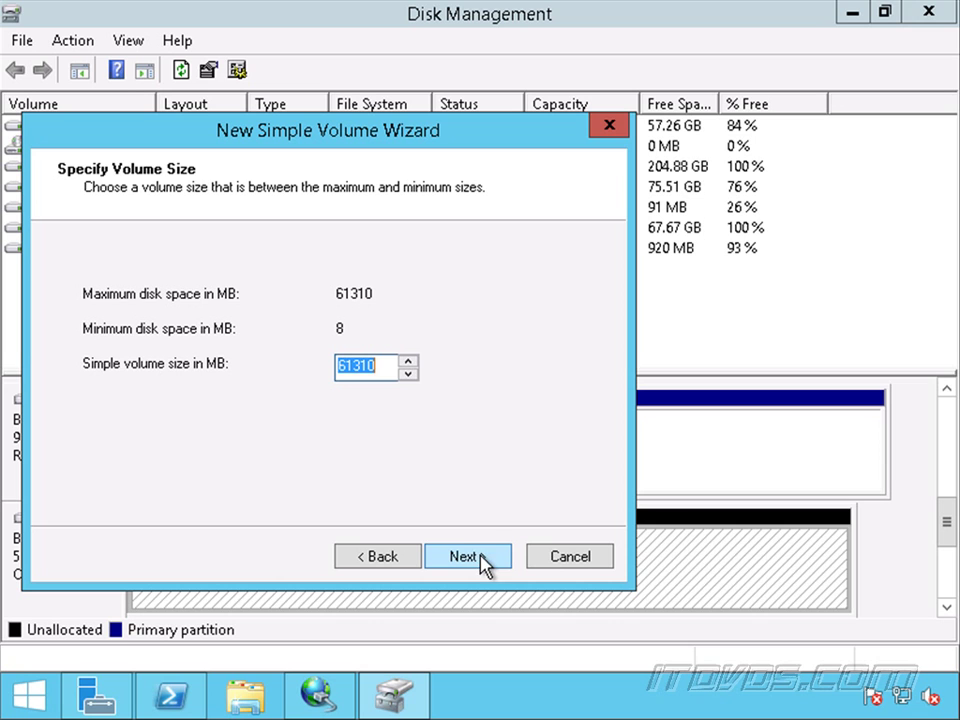
click(472, 559)
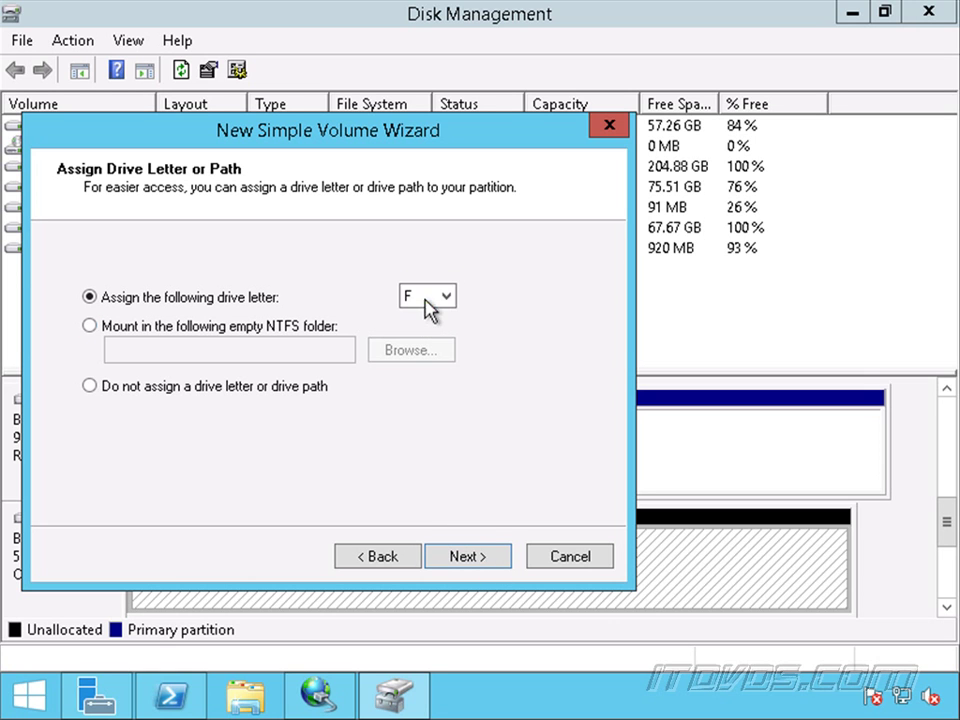
click(468, 557)
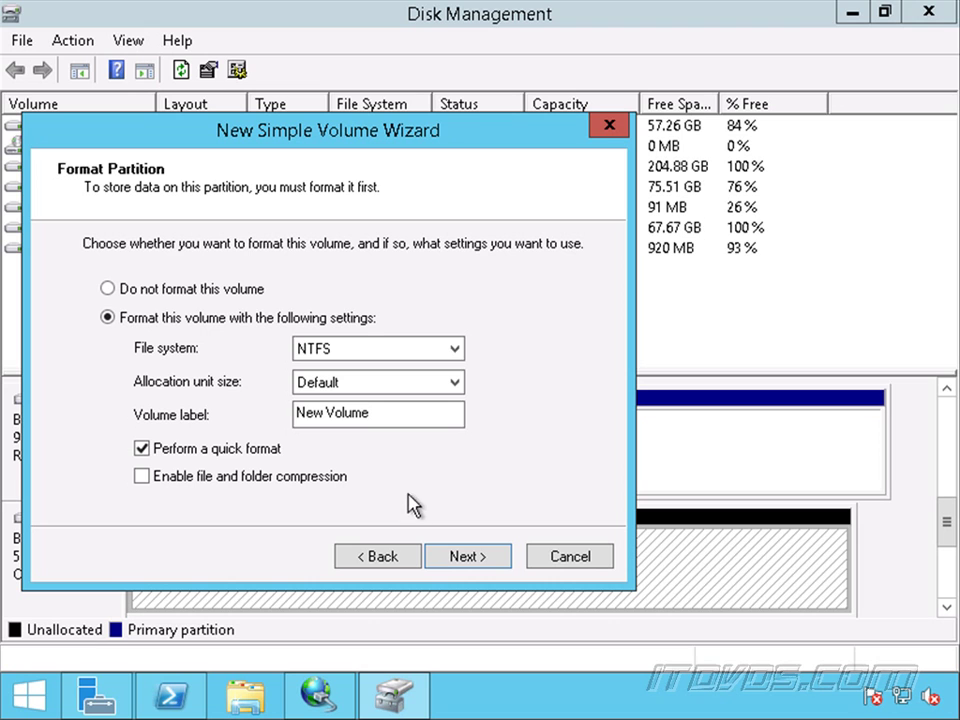
Format the new volume as ReFS with label LUN 2 and finish the wizard.
click(335, 349)
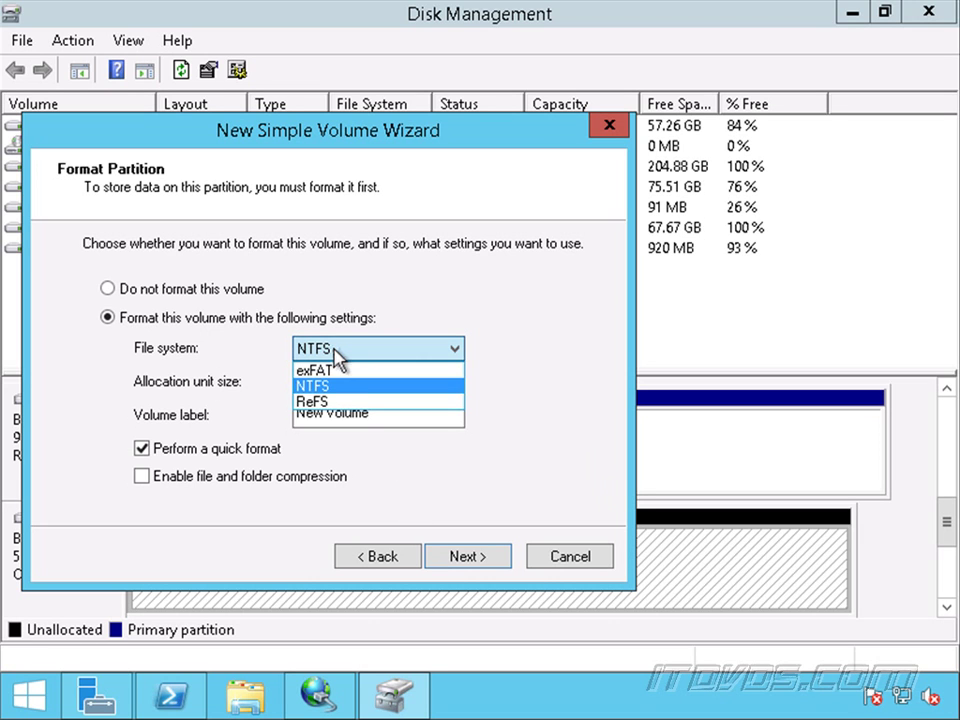
click(330, 402)
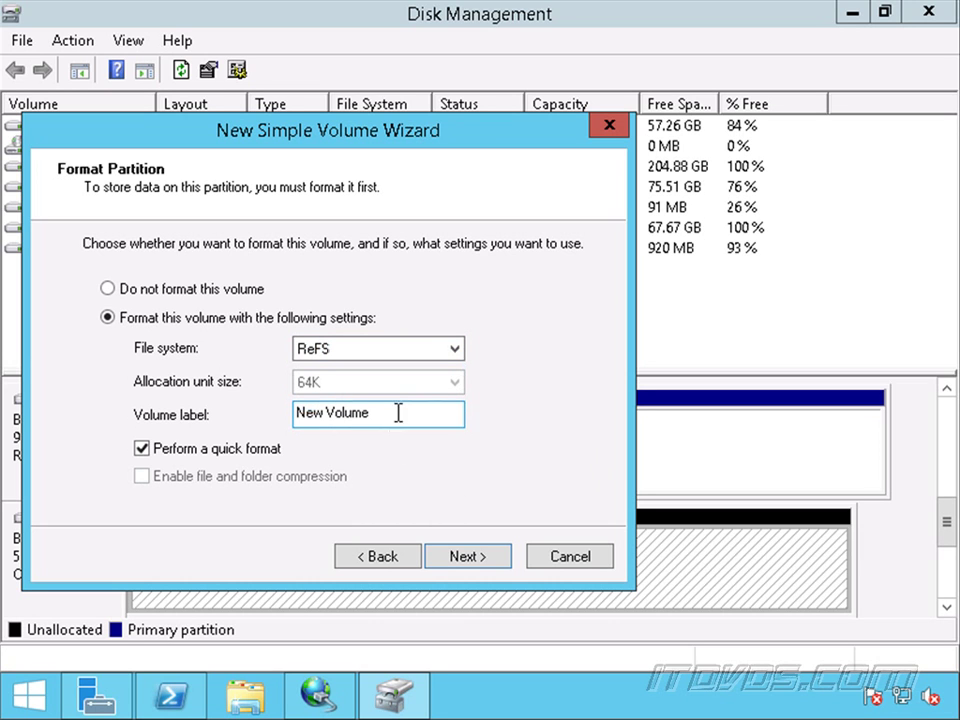
drag(399, 412, 183, 420)
text(LUN 2)
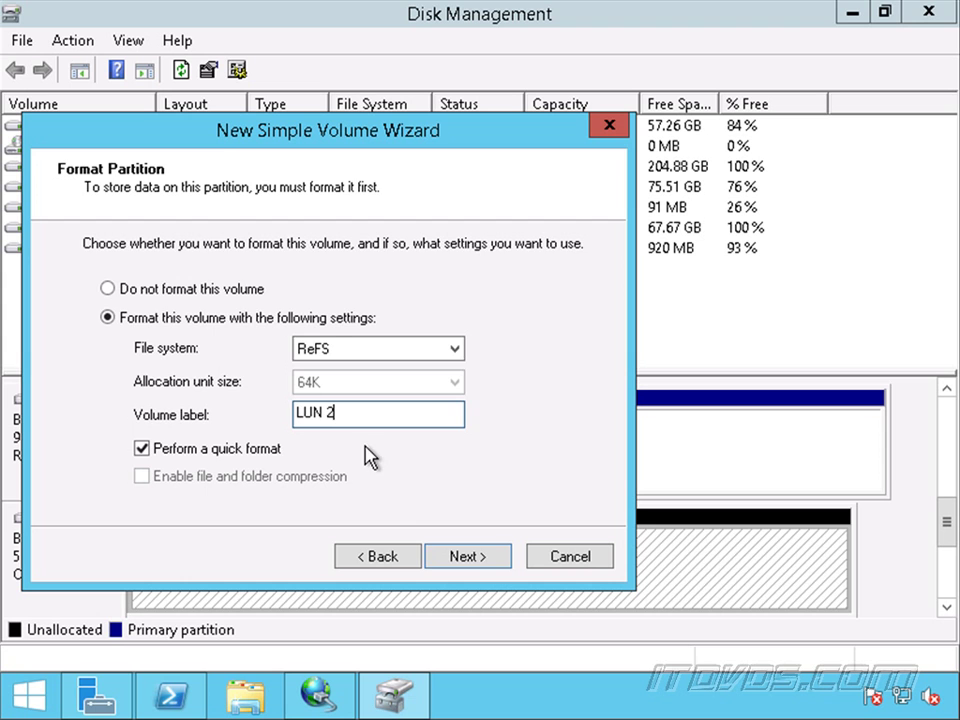
click(464, 560)
click(483, 567)
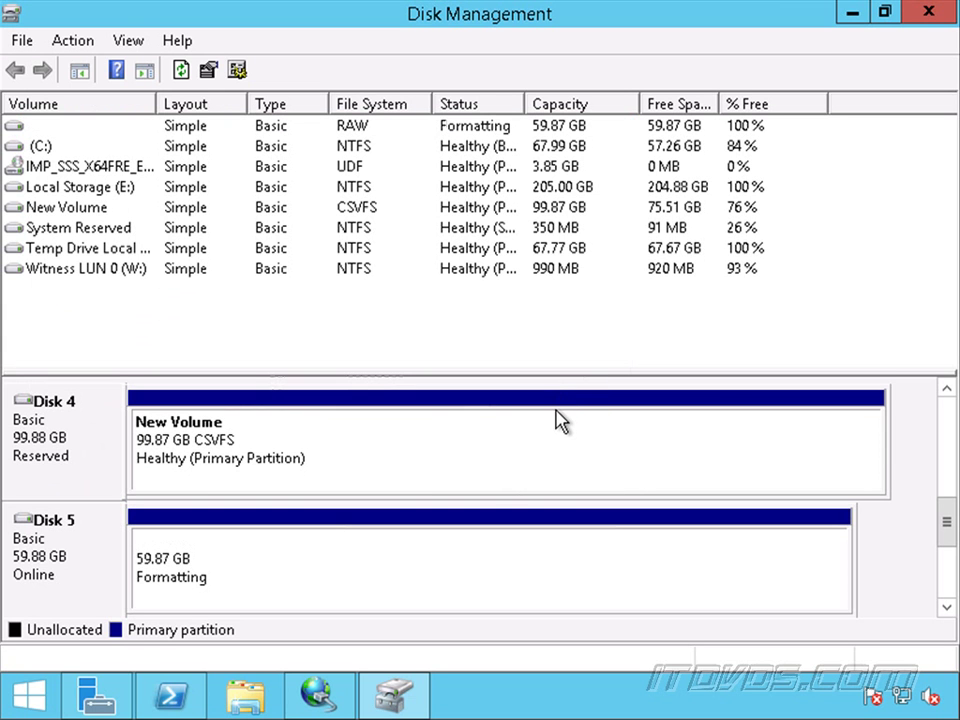
Take Disk 5, holding the ReFS volume LUN 2 (F:), offline.
right_click(83, 547)
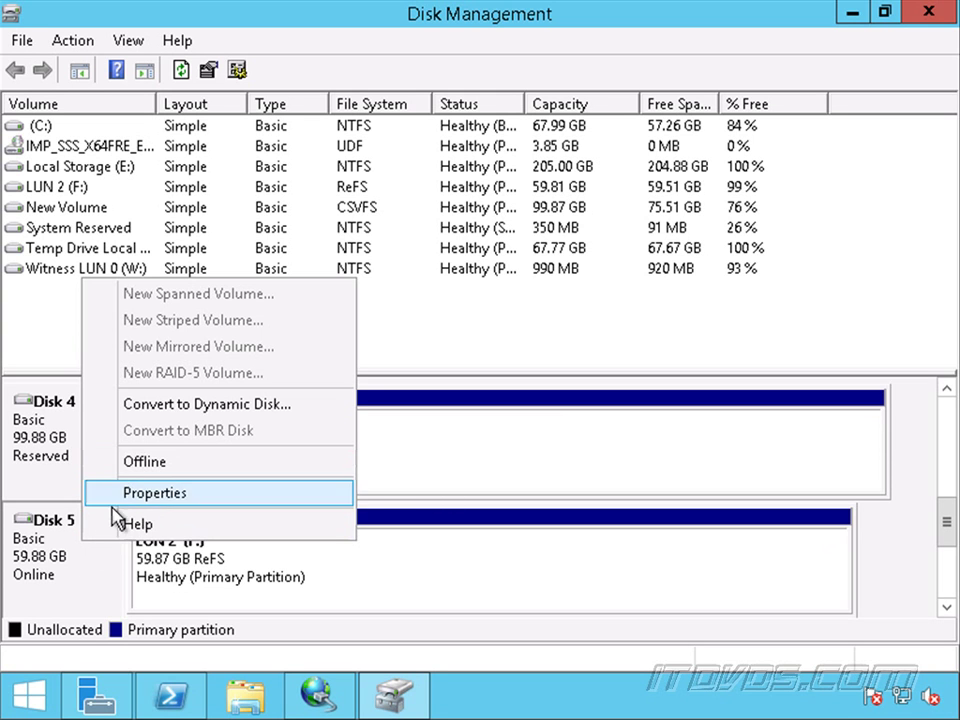
click(163, 463)
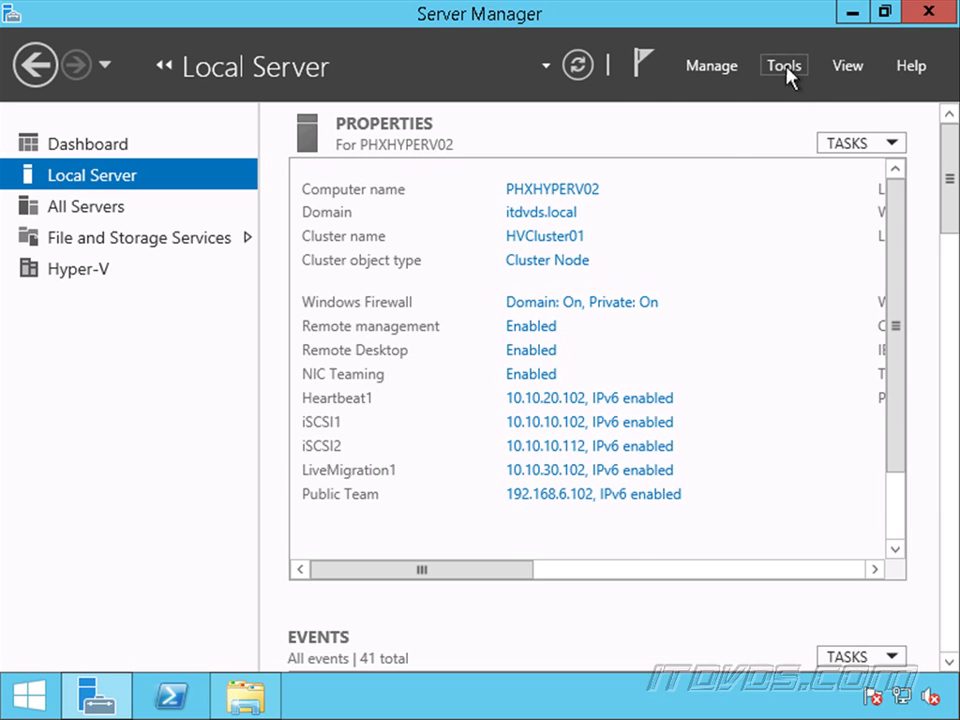
Auto-configure iSCSI volumes and devices on PHXHYPERV02, then close iSCSI Initiator.
click(786, 66)
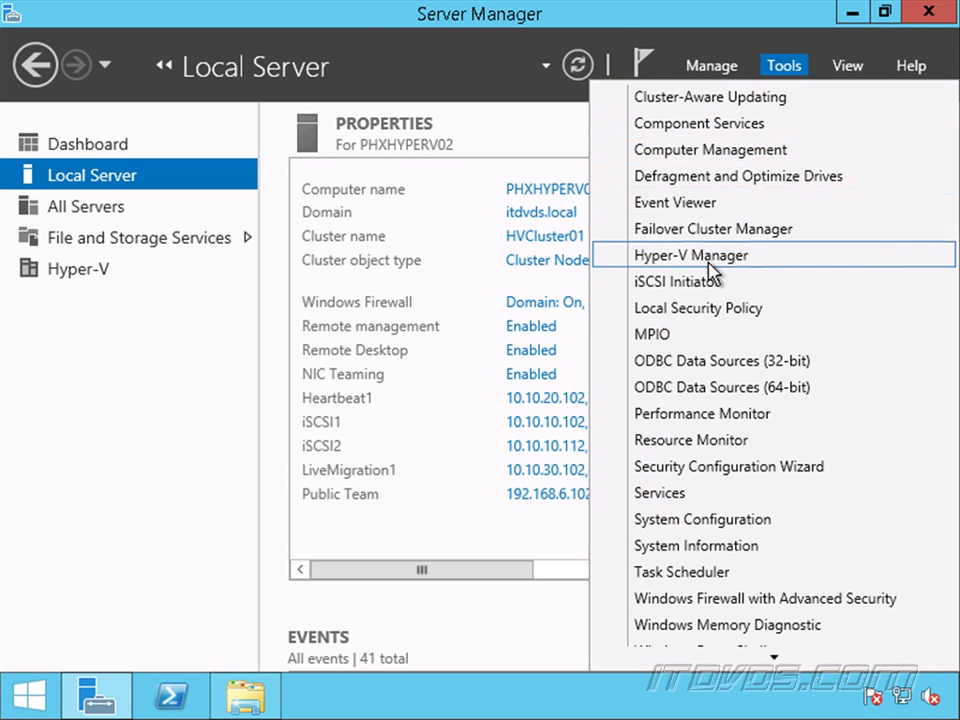
click(648, 284)
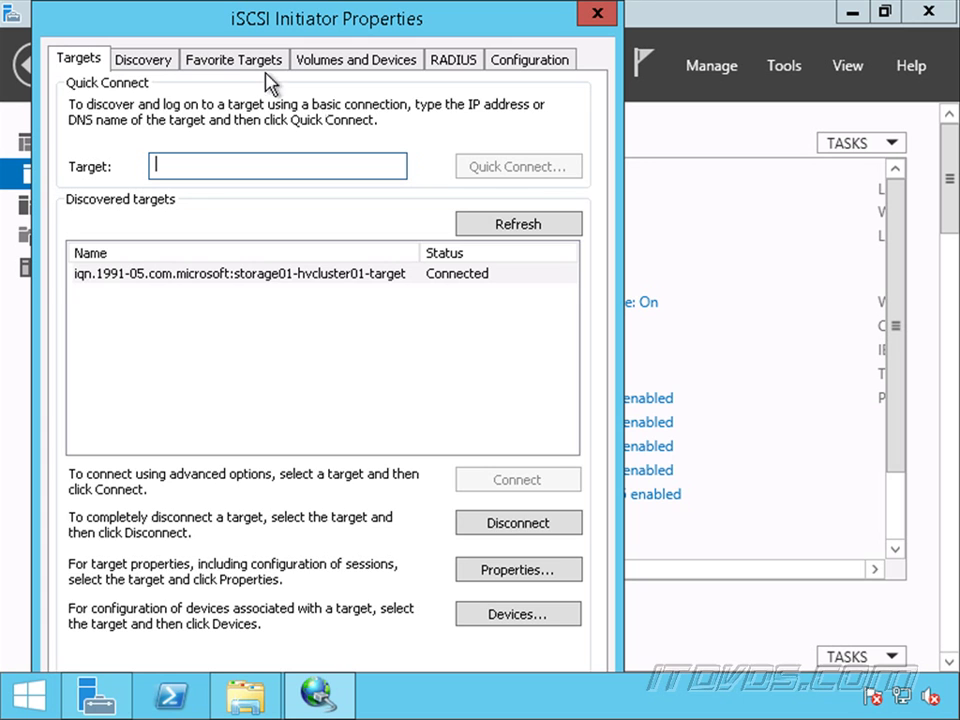
click(305, 60)
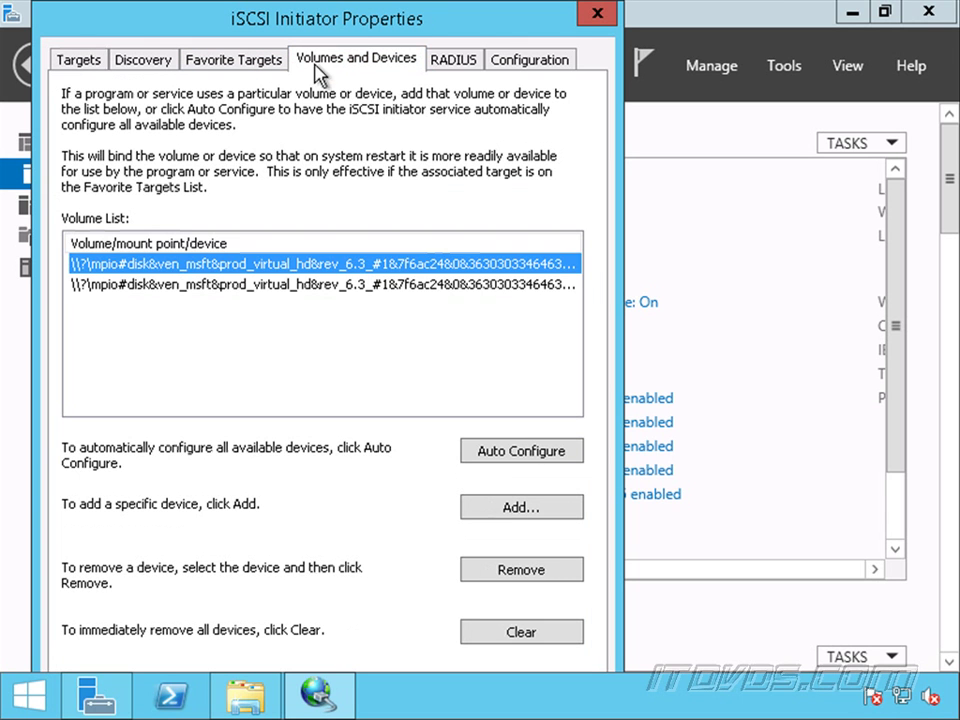
click(519, 452)
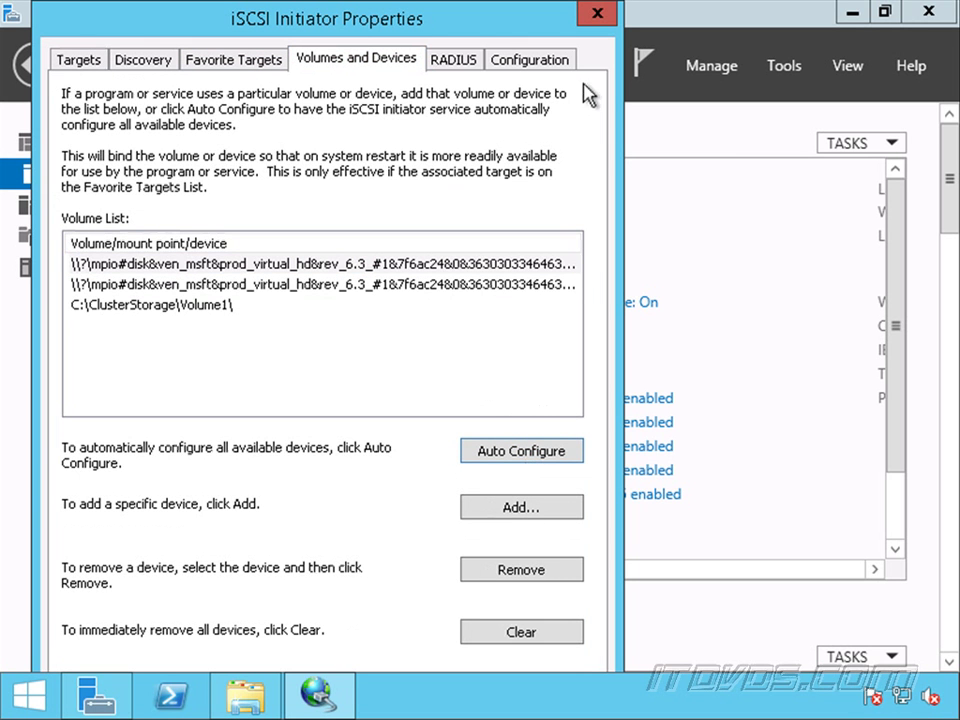
click(600, 14)
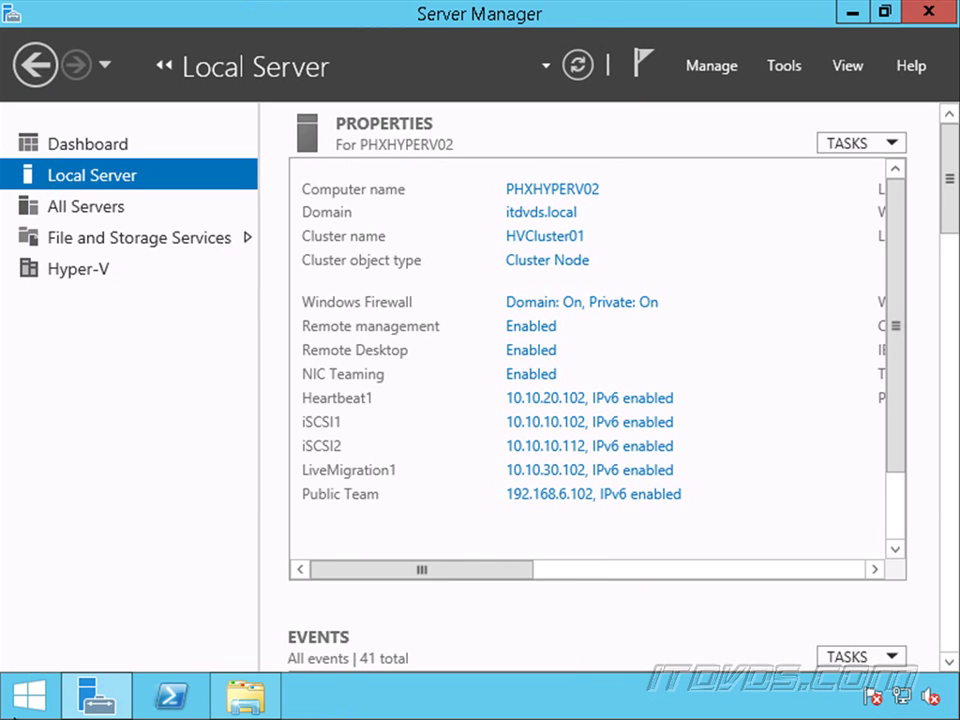
Open Disk Management maximized and scroll down to the 60 GB offline Disk 4.
right_click(43, 703)
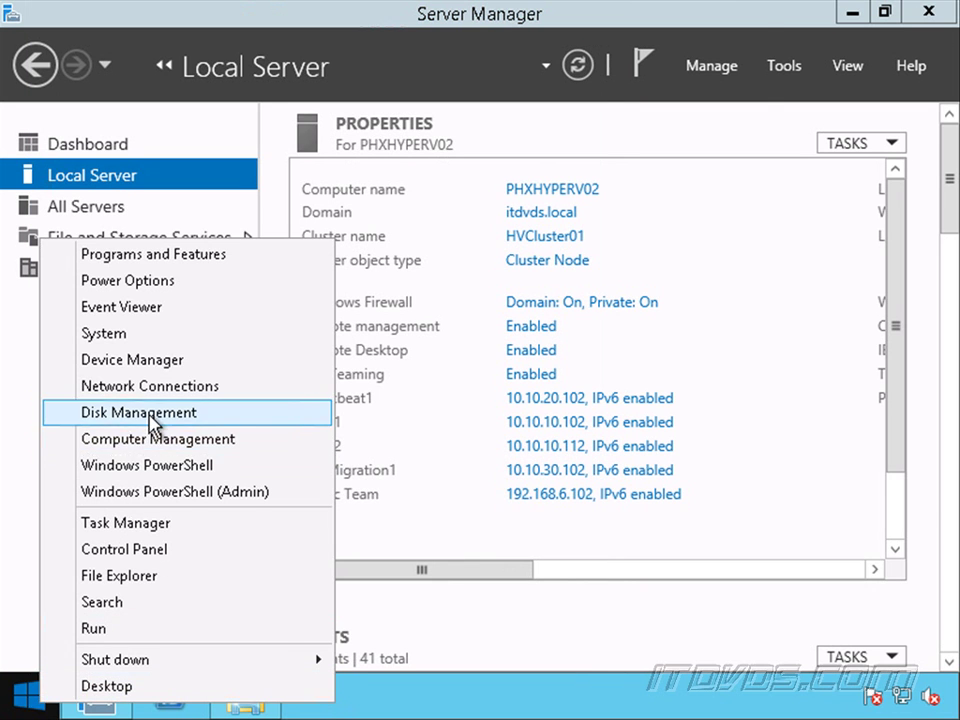
click(152, 425)
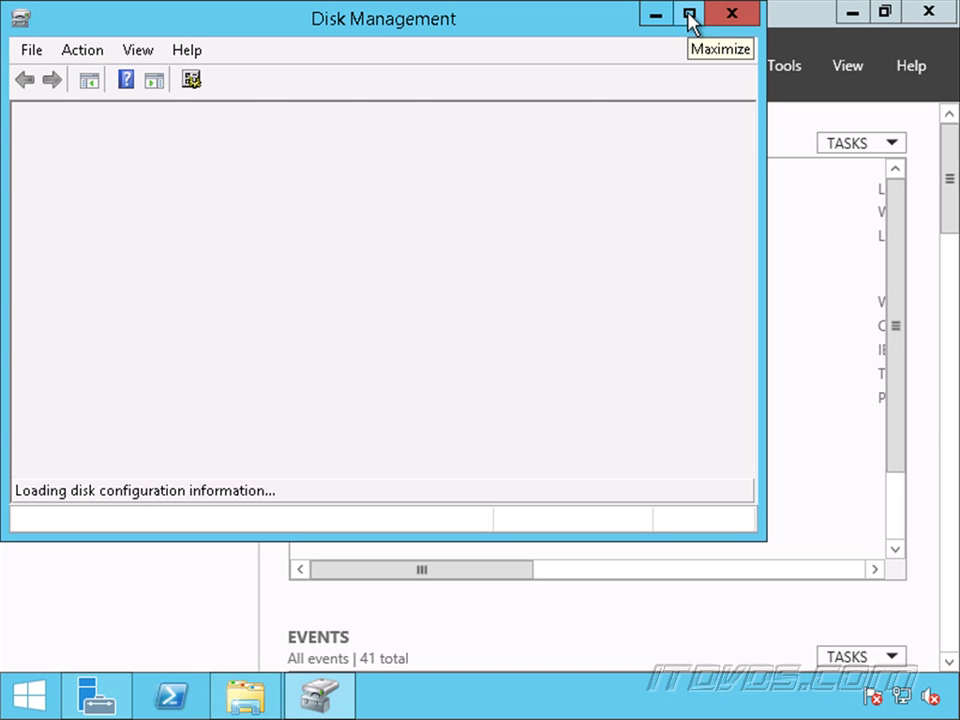
click(695, 18)
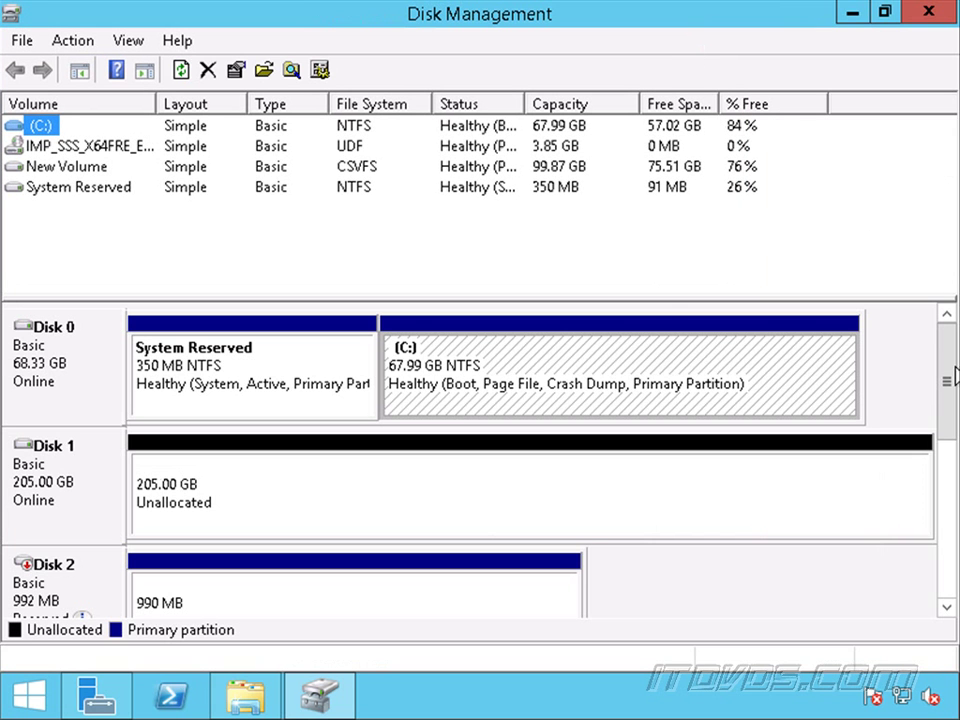
drag(948, 382, 952, 500)
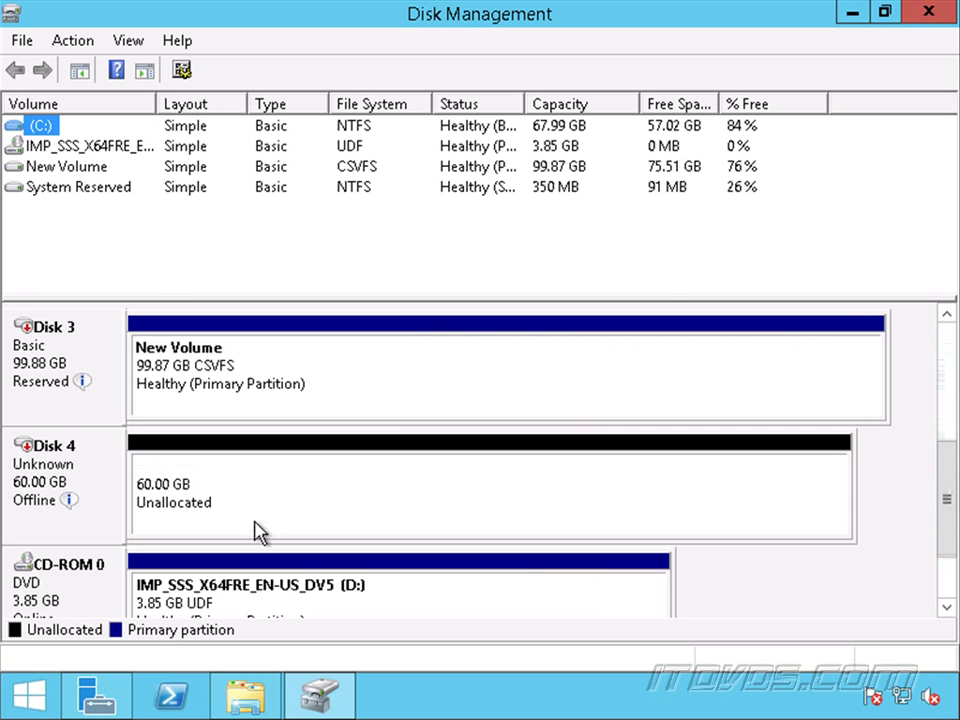
mouse_move(80, 498)
In Failover Cluster Manager, add Cluster Disk 3 to HVCluster01's Available Storage under Storage > Disks.
click(118, 698)
click(784, 66)
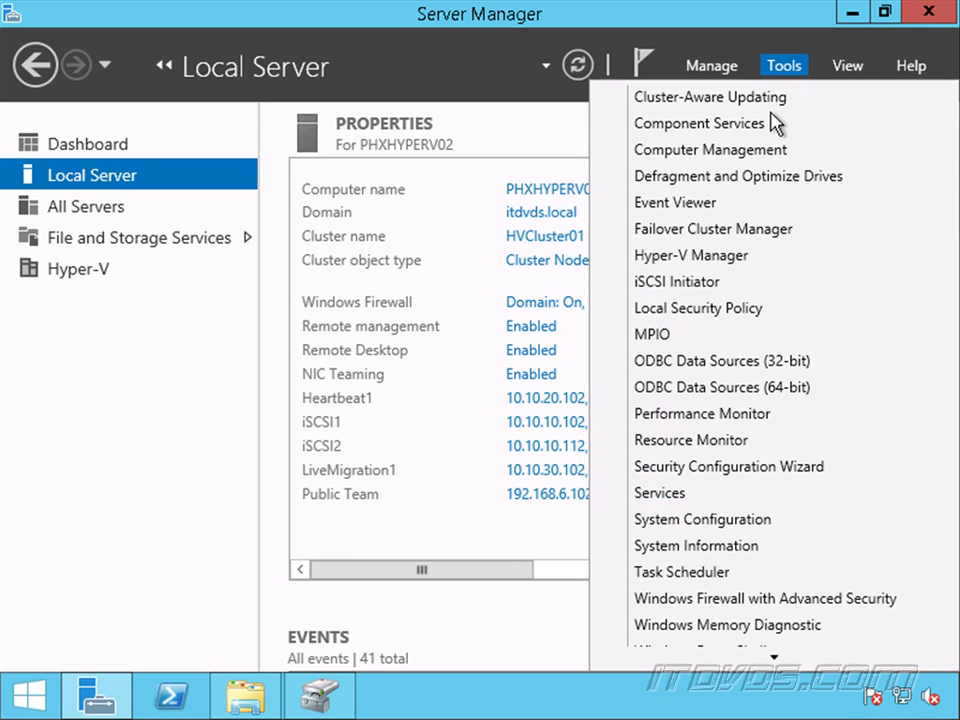
click(724, 226)
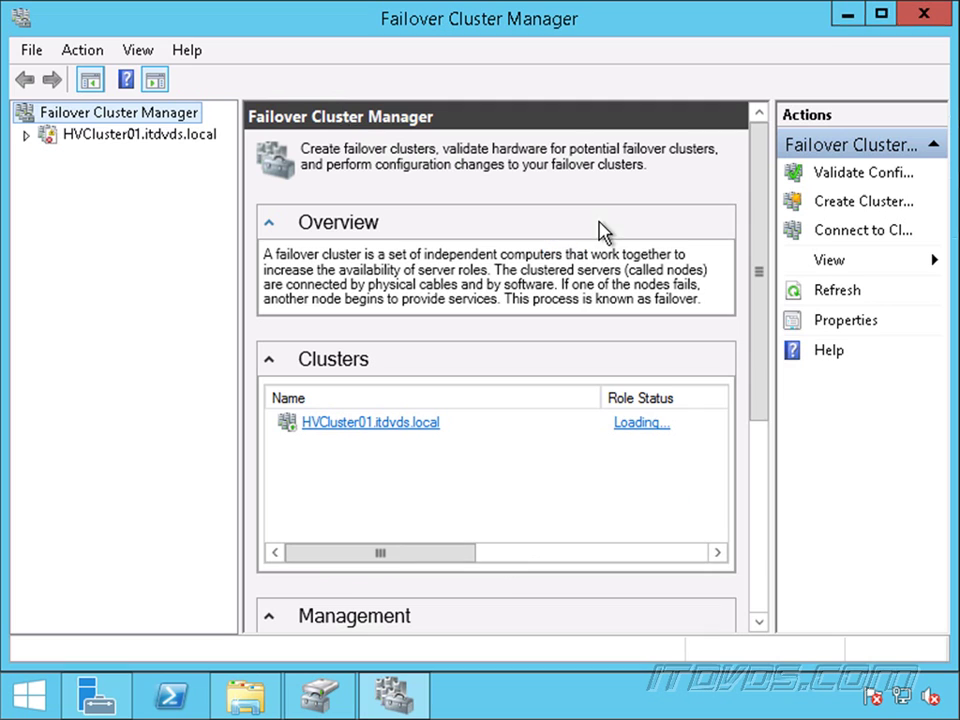
click(26, 136)
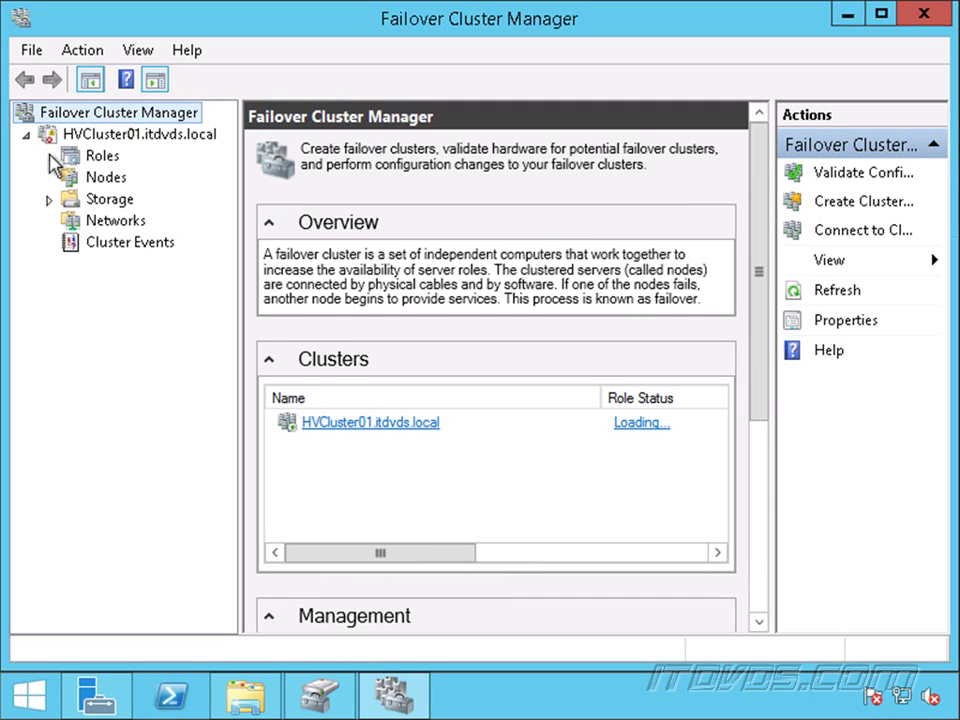
click(88, 202)
click(47, 202)
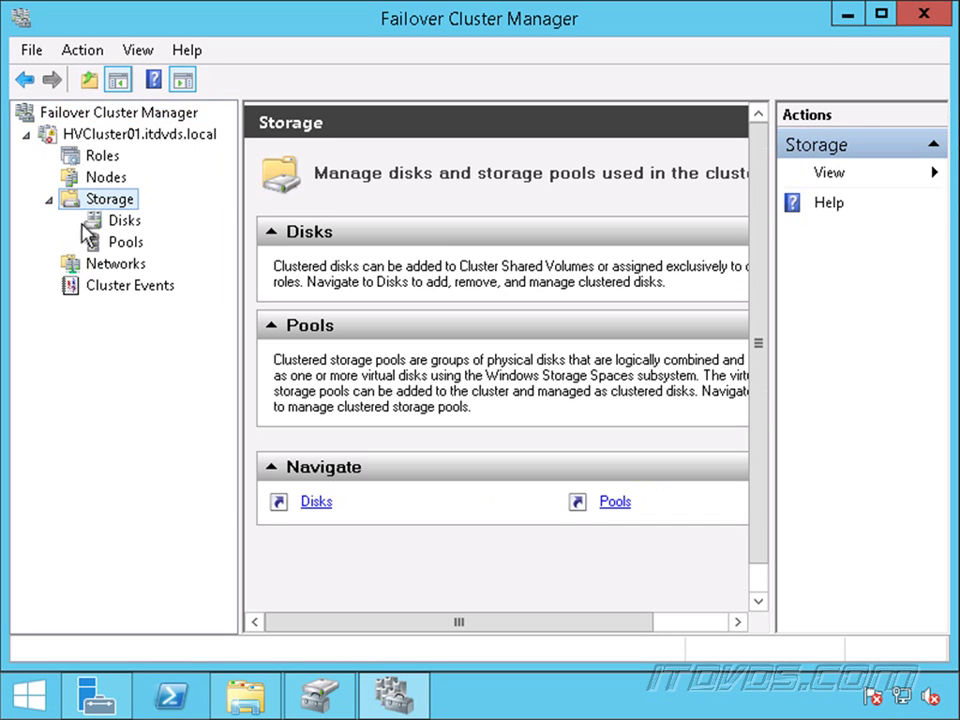
click(120, 222)
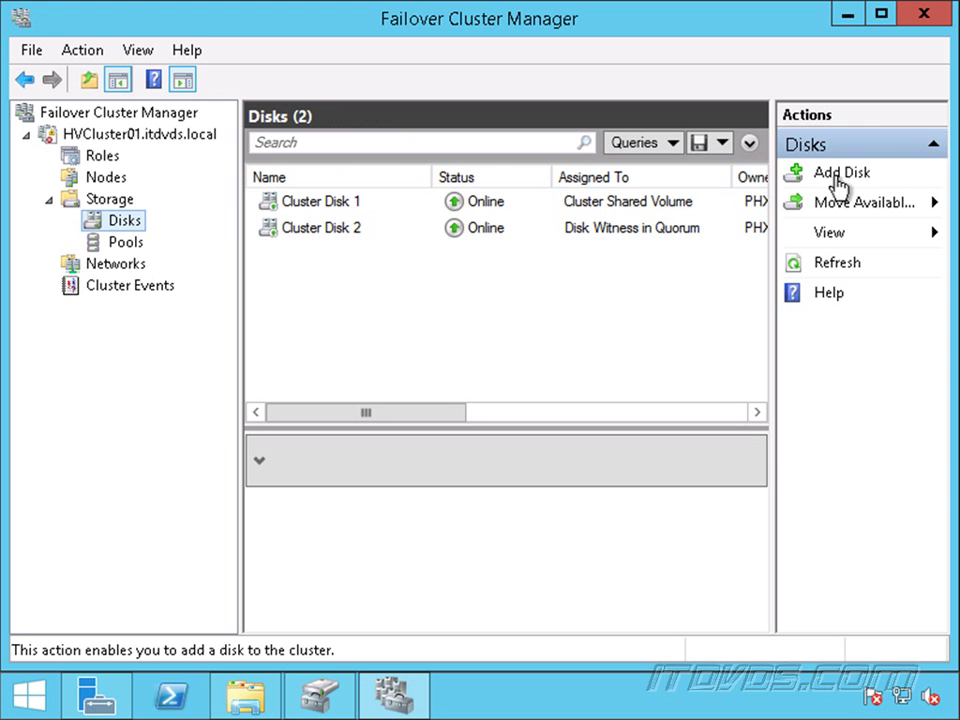
click(836, 176)
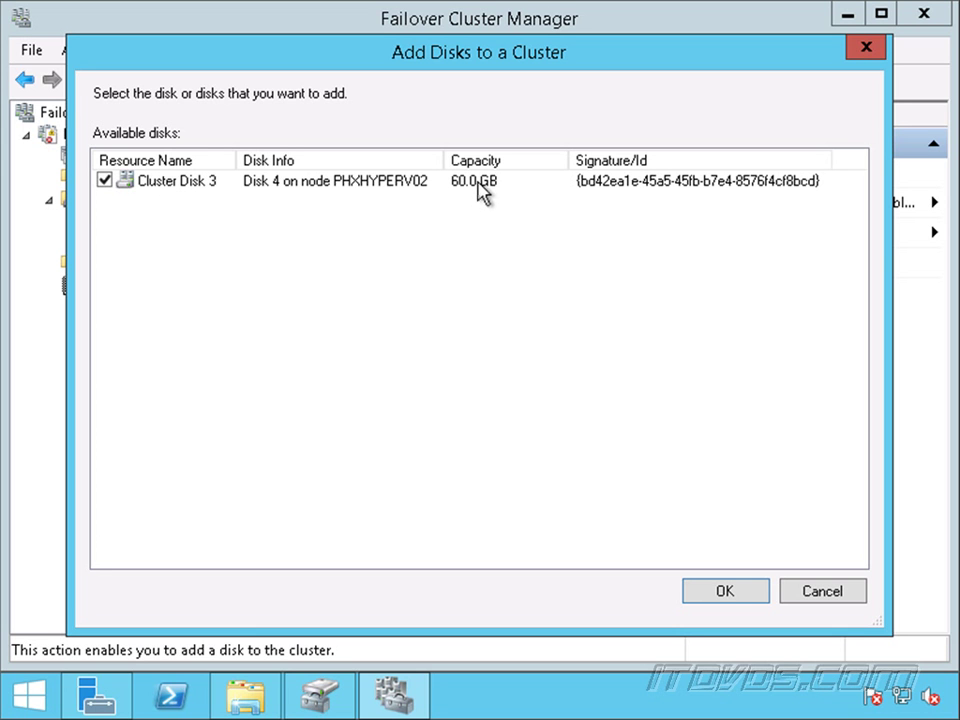
click(724, 588)
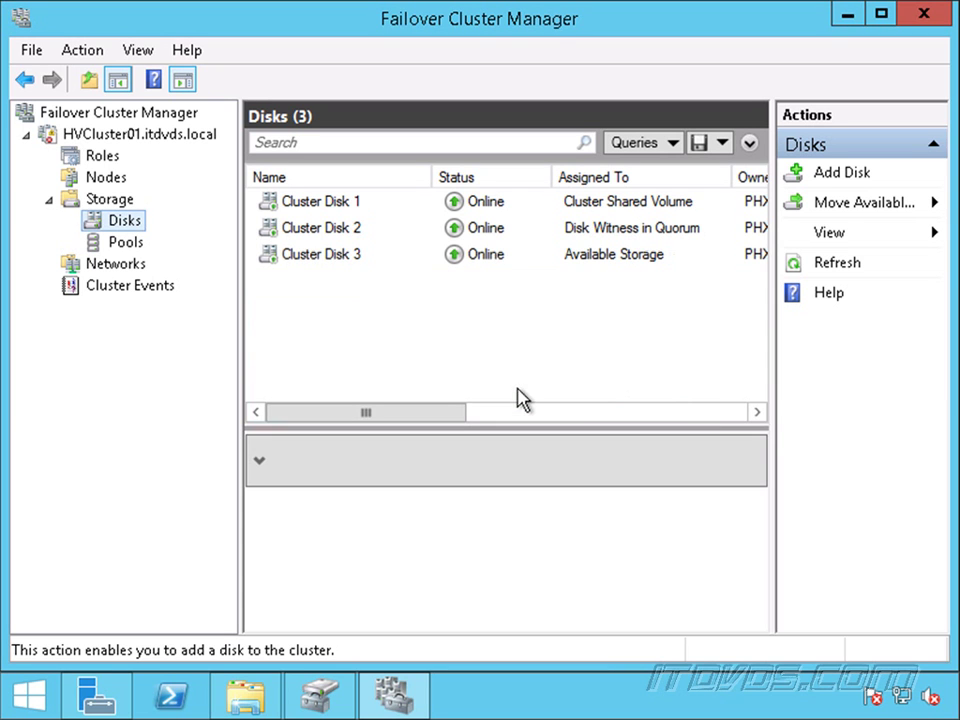
Add Cluster Disk 3, holding the LUN 2 volume, to Cluster Shared Volumes.
click(600, 258)
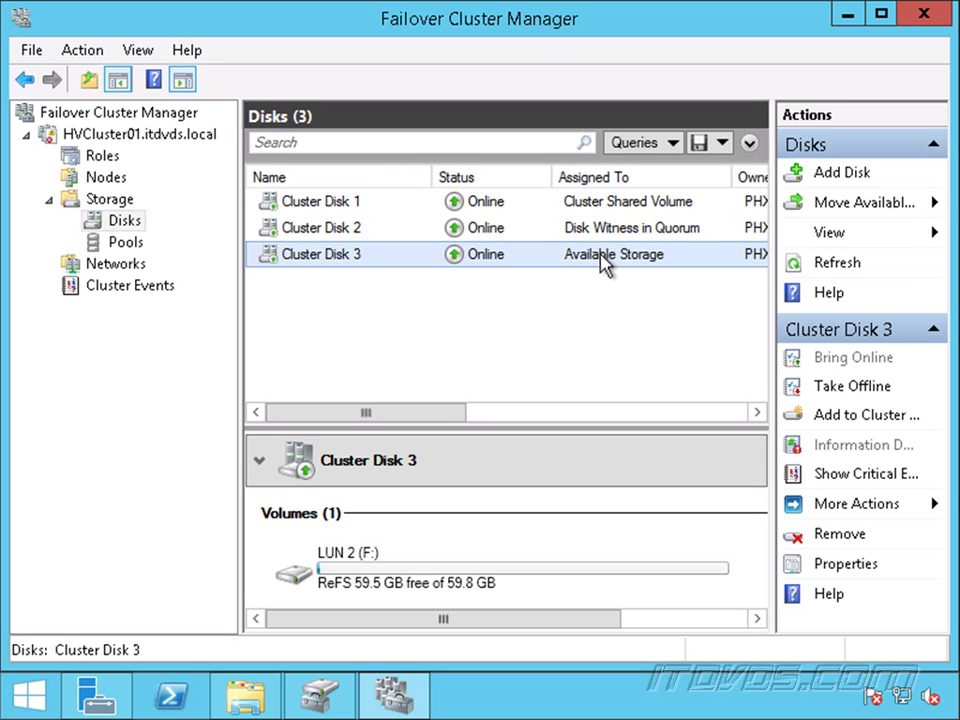
right_click(600, 264)
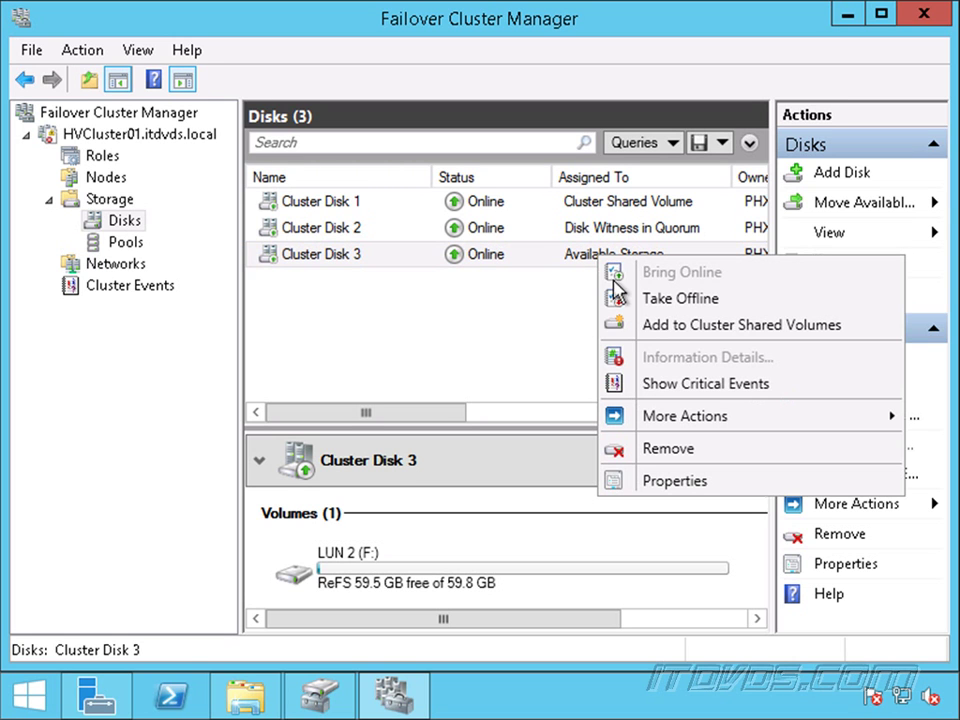
click(773, 325)
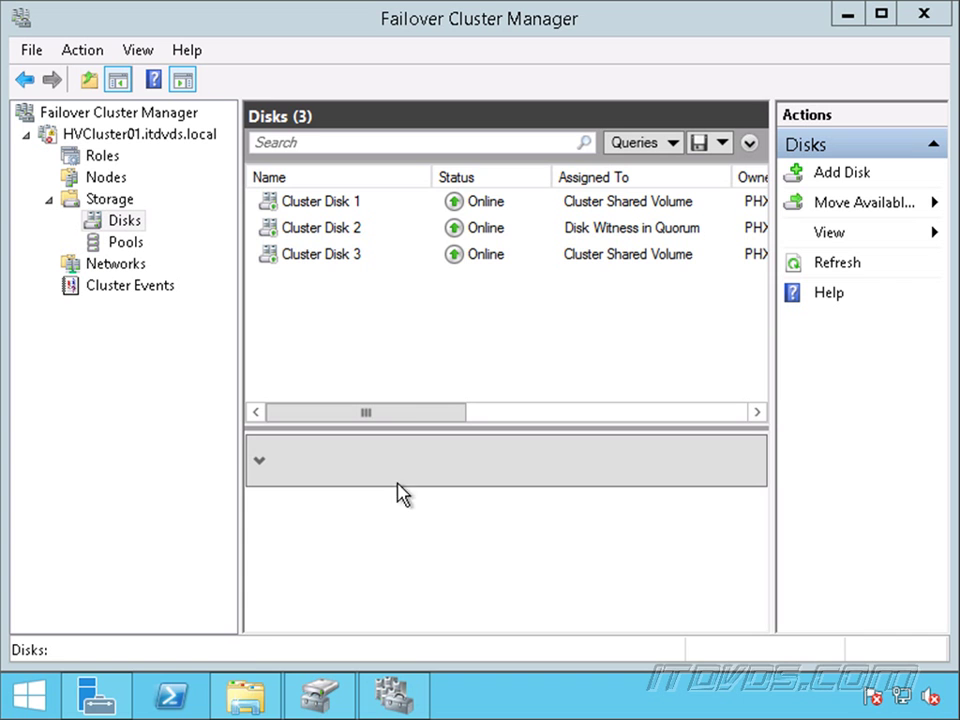
right_click(251, 692)
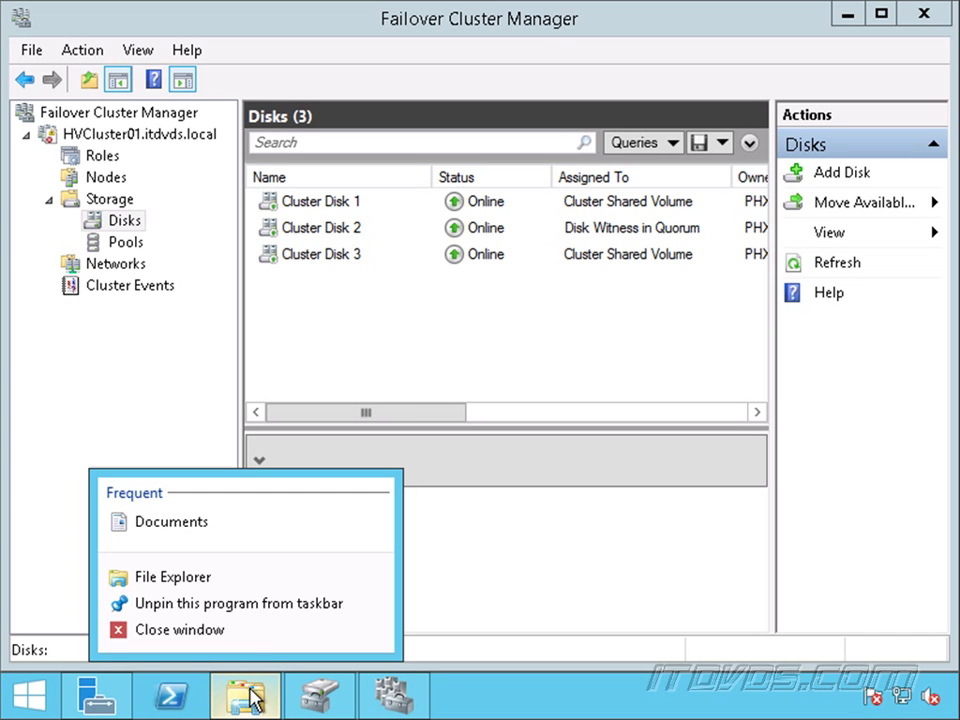
Browse in File Explorer to C:\ClusterStorage\Volume2 to confirm the new empty CSV mount point.
click(236, 578)
double_click(334, 402)
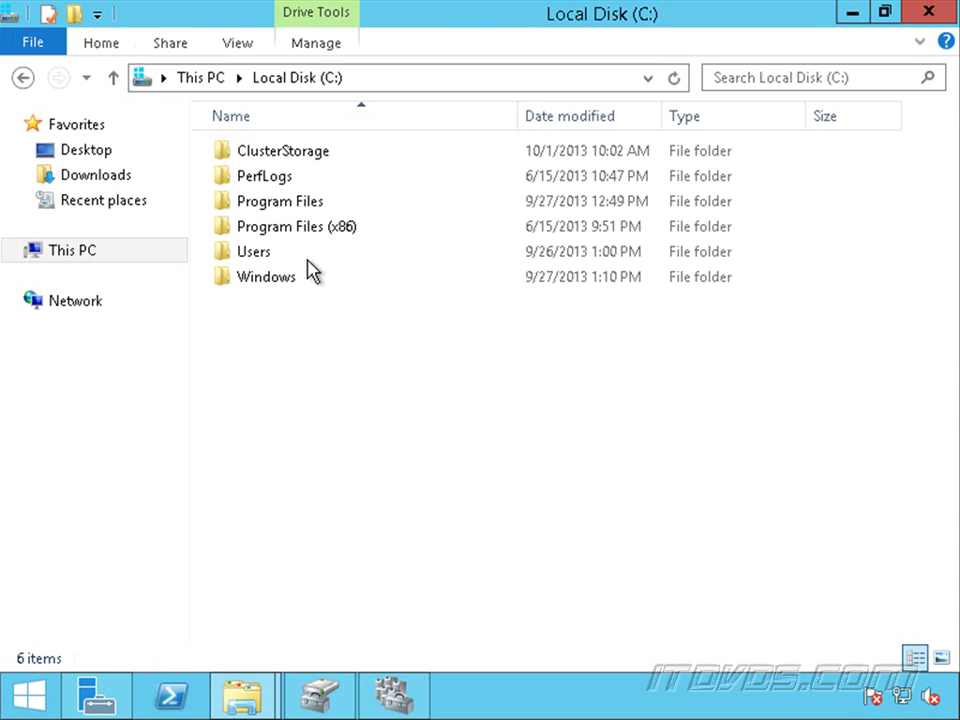
double_click(274, 152)
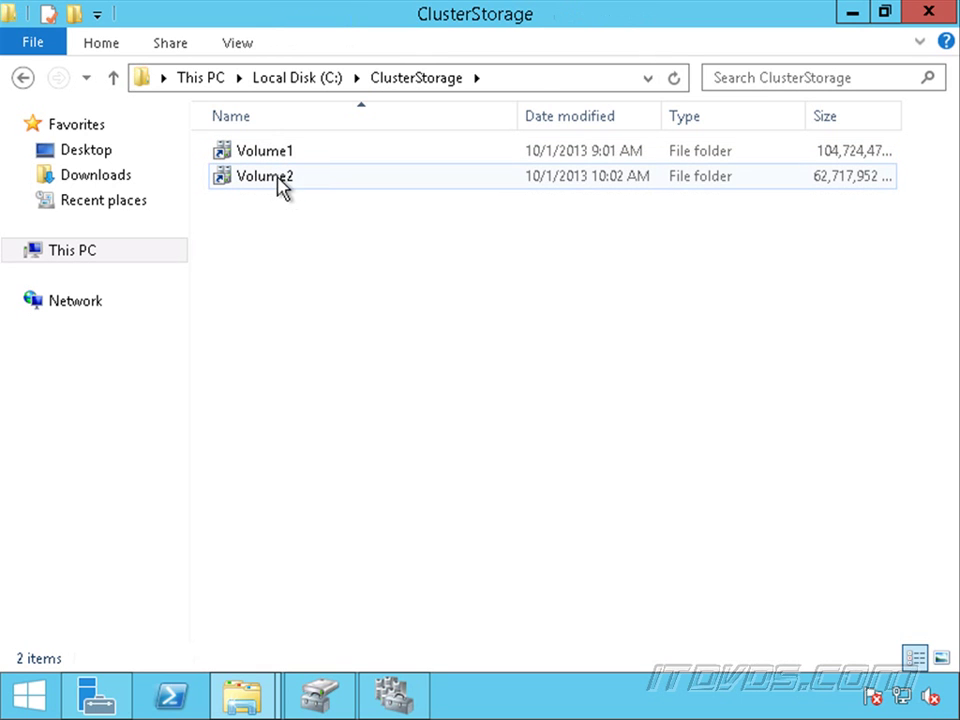
double_click(280, 186)
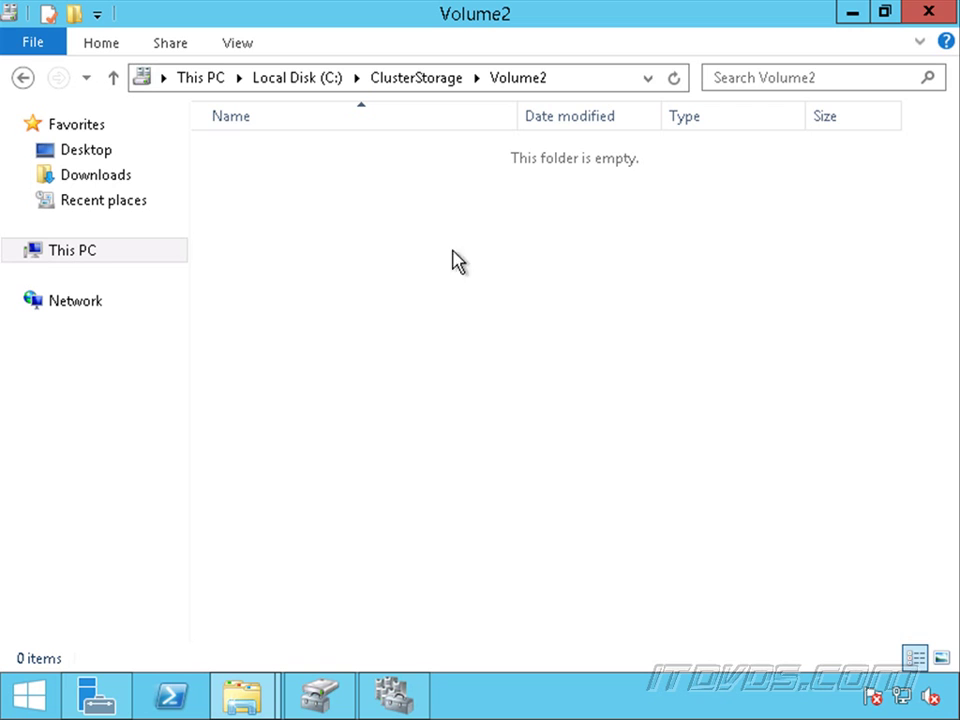